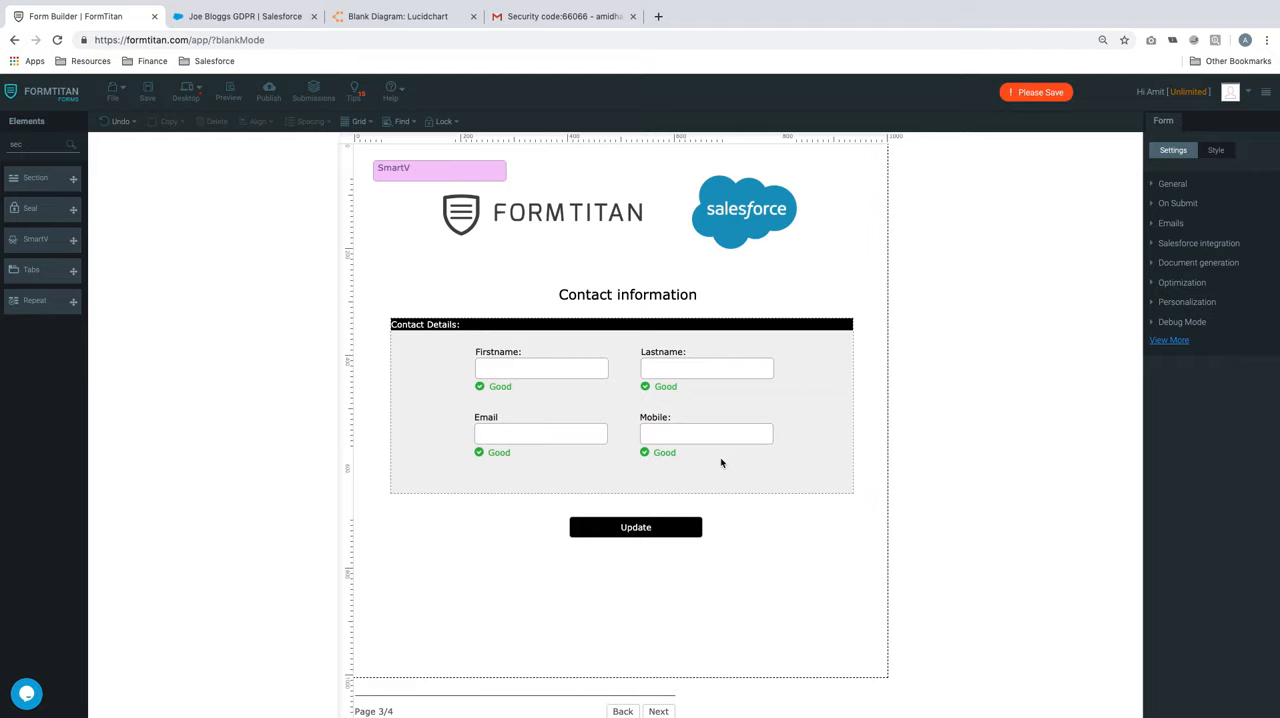
Set the Update button's type to submit
{"action": "left_click", "coordinate": [684, 528]}
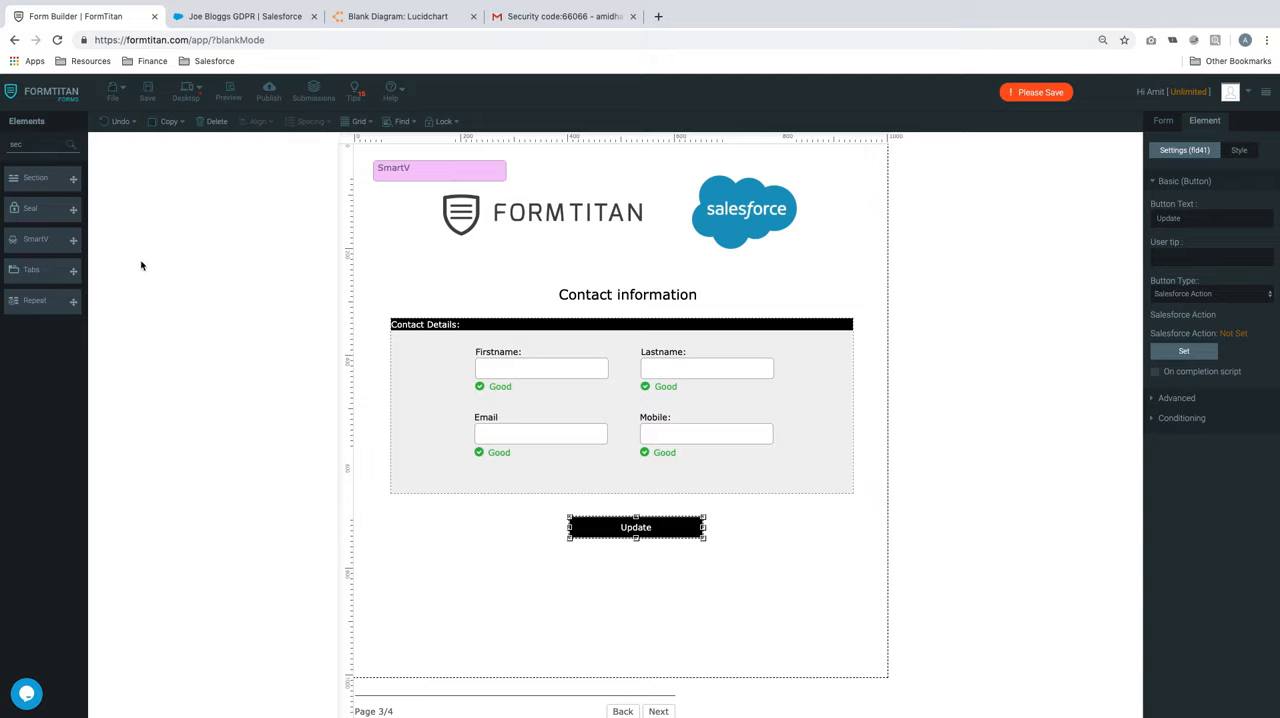
{"action": "left_click", "coordinate": [1234, 294]}
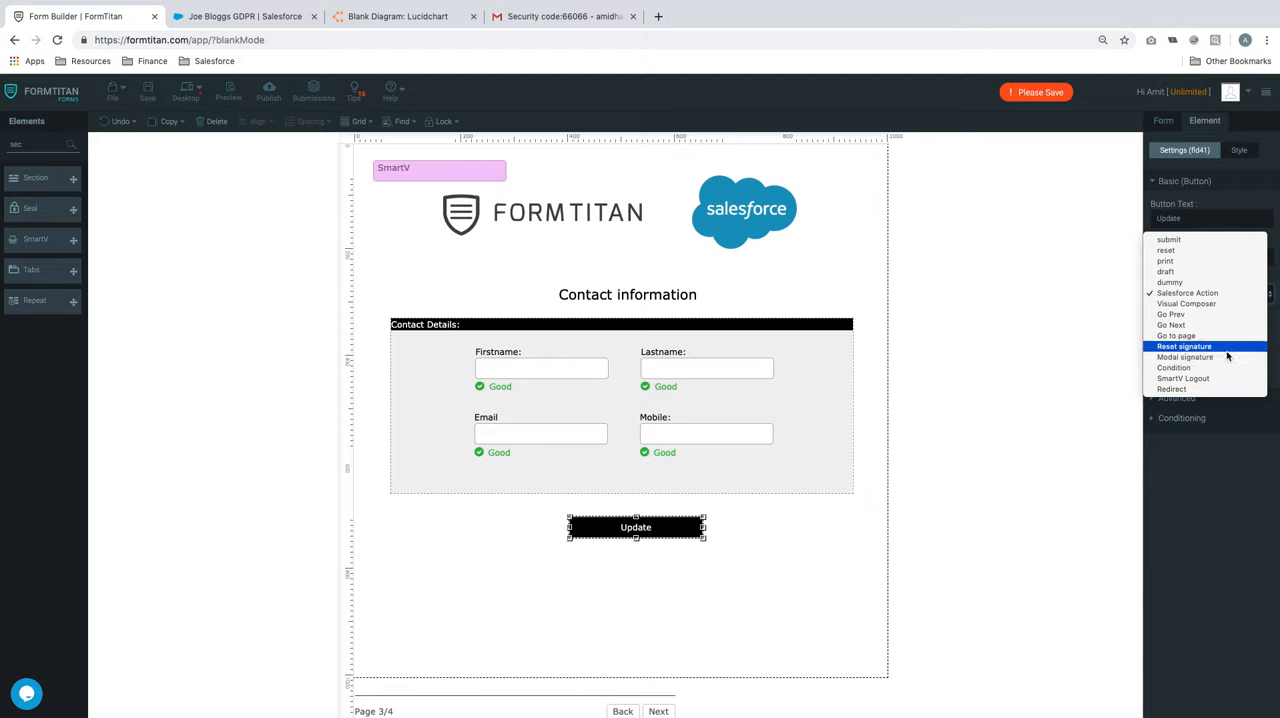
{"action": "left_click", "coordinate": [1168, 240]}
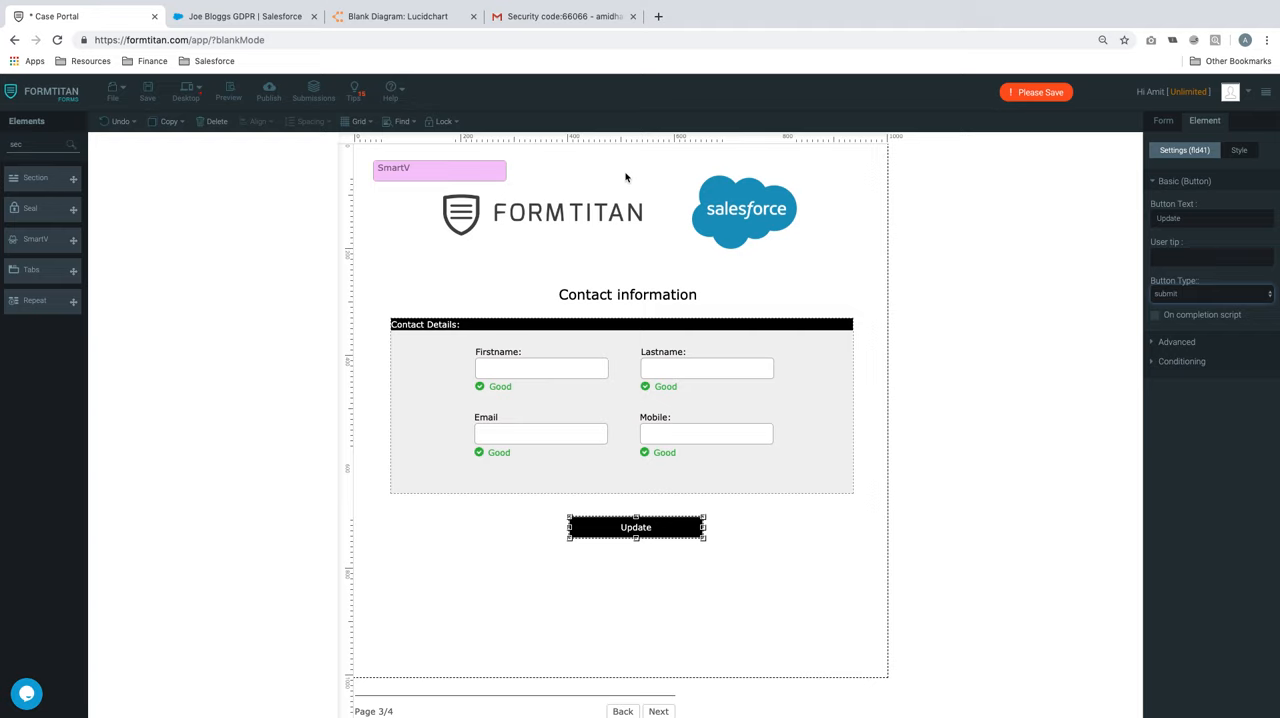
Turn on Enabled Session for the SmartV element and open its value in minutes for entry
{"action": "left_click", "coordinate": [503, 177]}
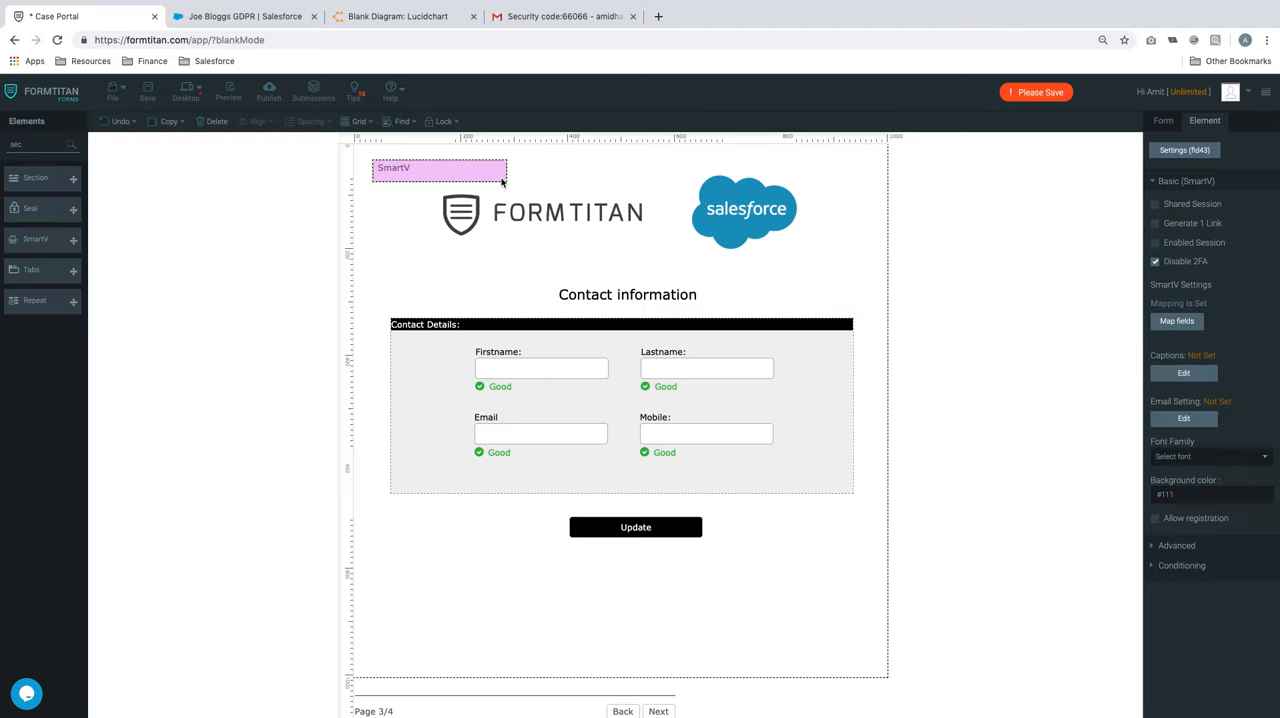
{"action": "left_click", "coordinate": [1157, 262]}
{"action": "left_click", "coordinate": [1155, 262]}
{"action": "left_click", "coordinate": [1156, 244]}
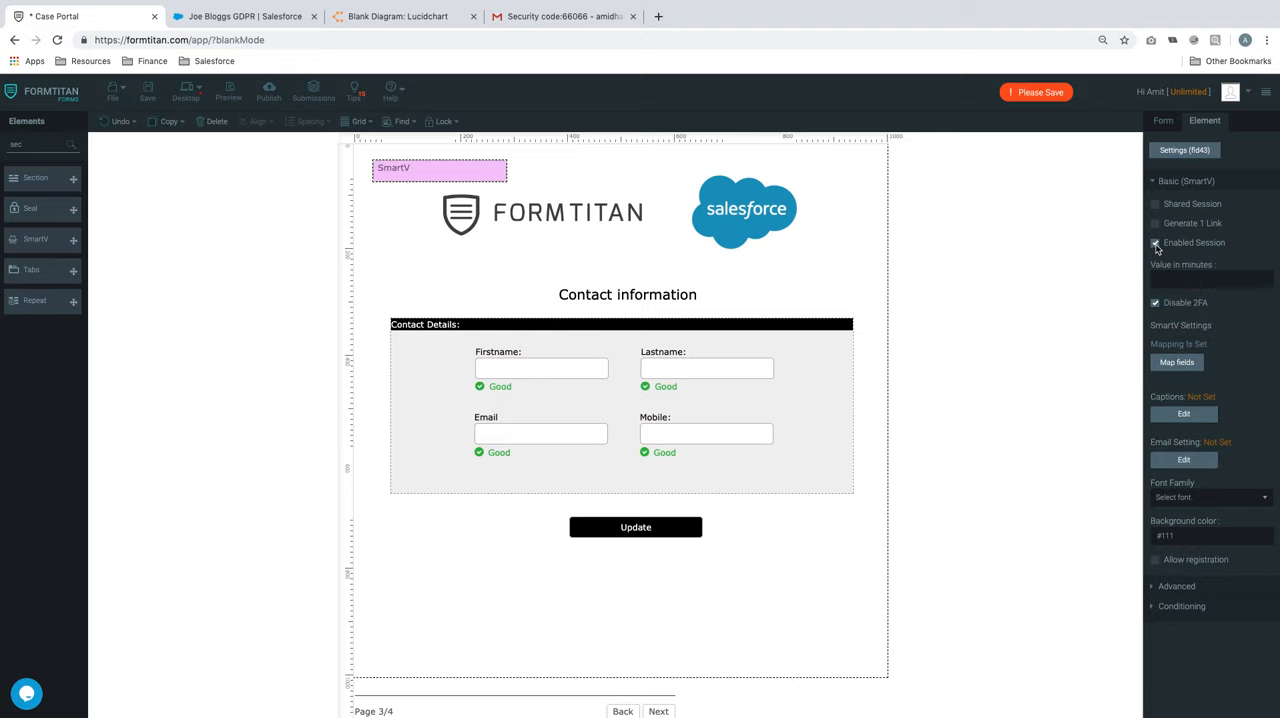
{"action": "left_click", "coordinate": [1181, 273]}
Add a Contact object to the form's Push to Salesforce integration
{"action": "left_click", "coordinate": [664, 525]}
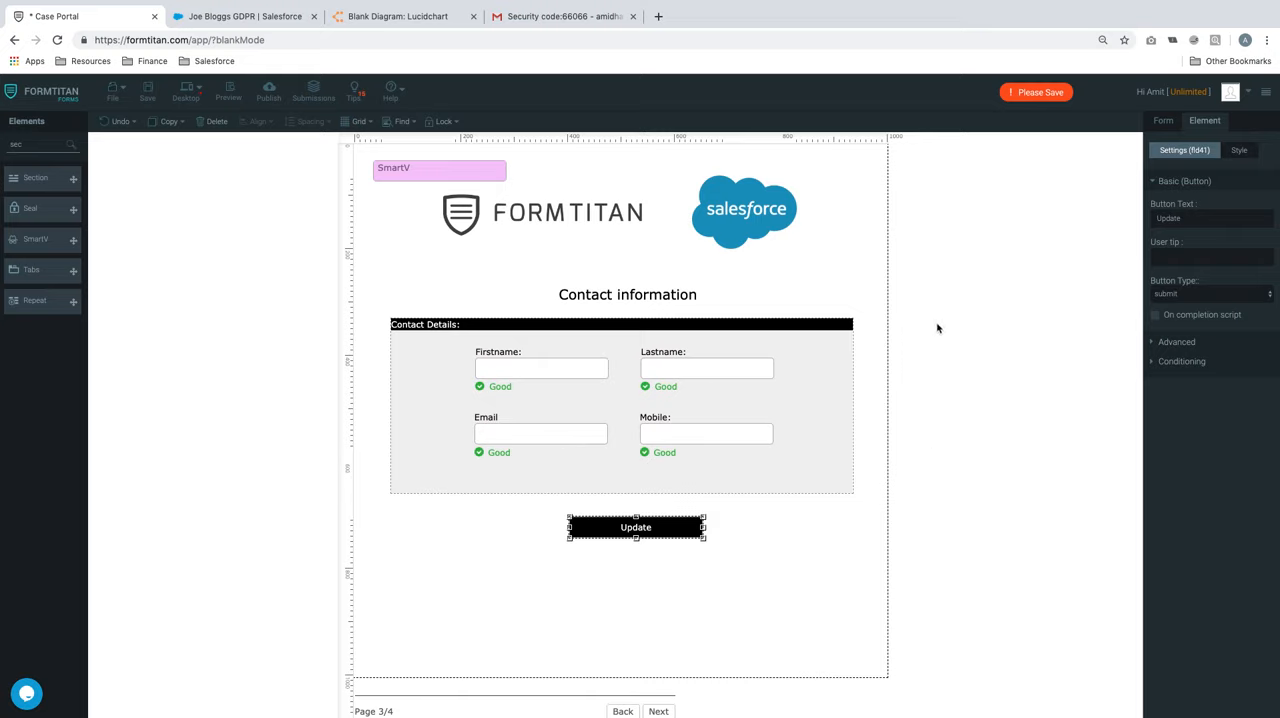
{"action": "left_click", "coordinate": [1158, 124]}
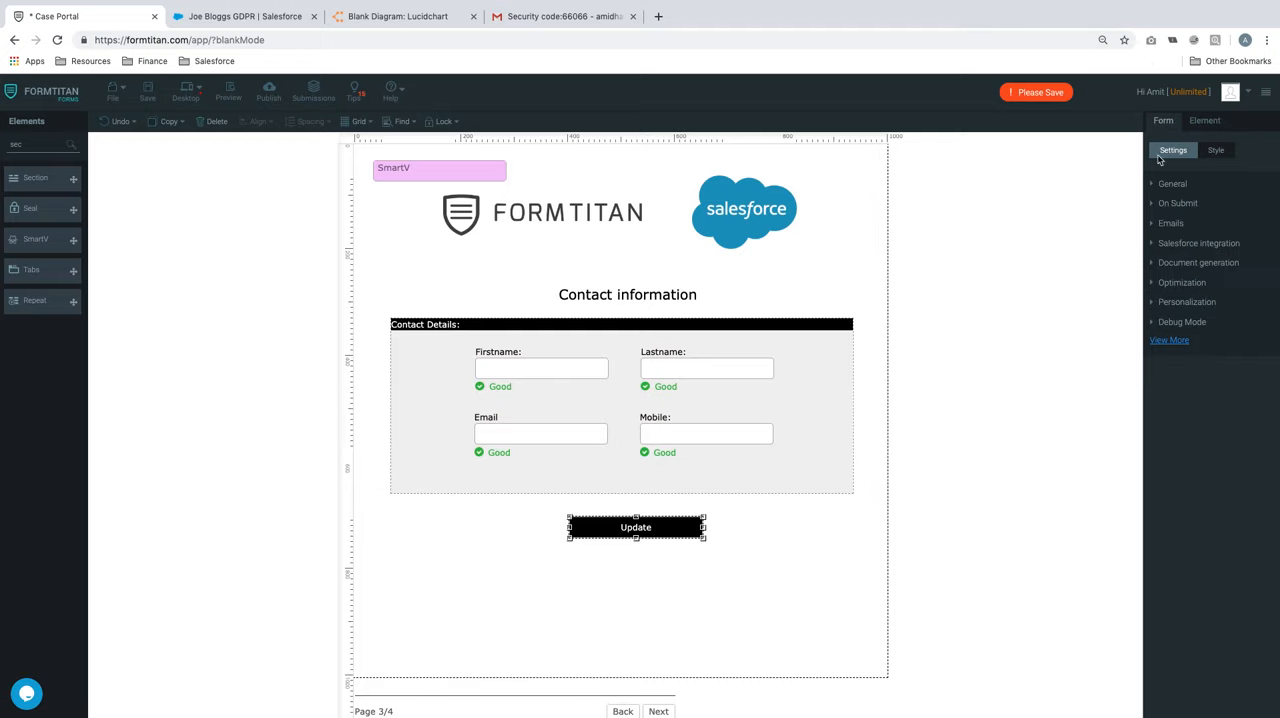
{"action": "left_click", "coordinate": [1192, 245]}
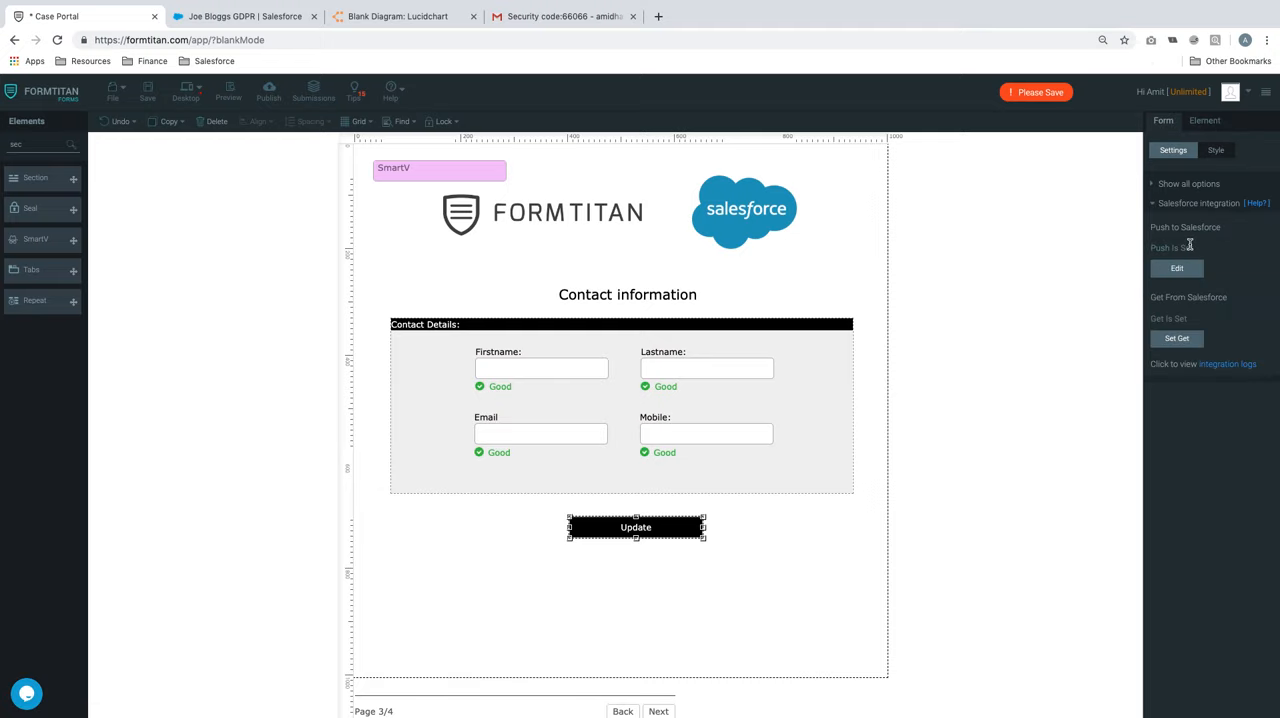
{"action": "left_click", "coordinate": [1178, 268]}
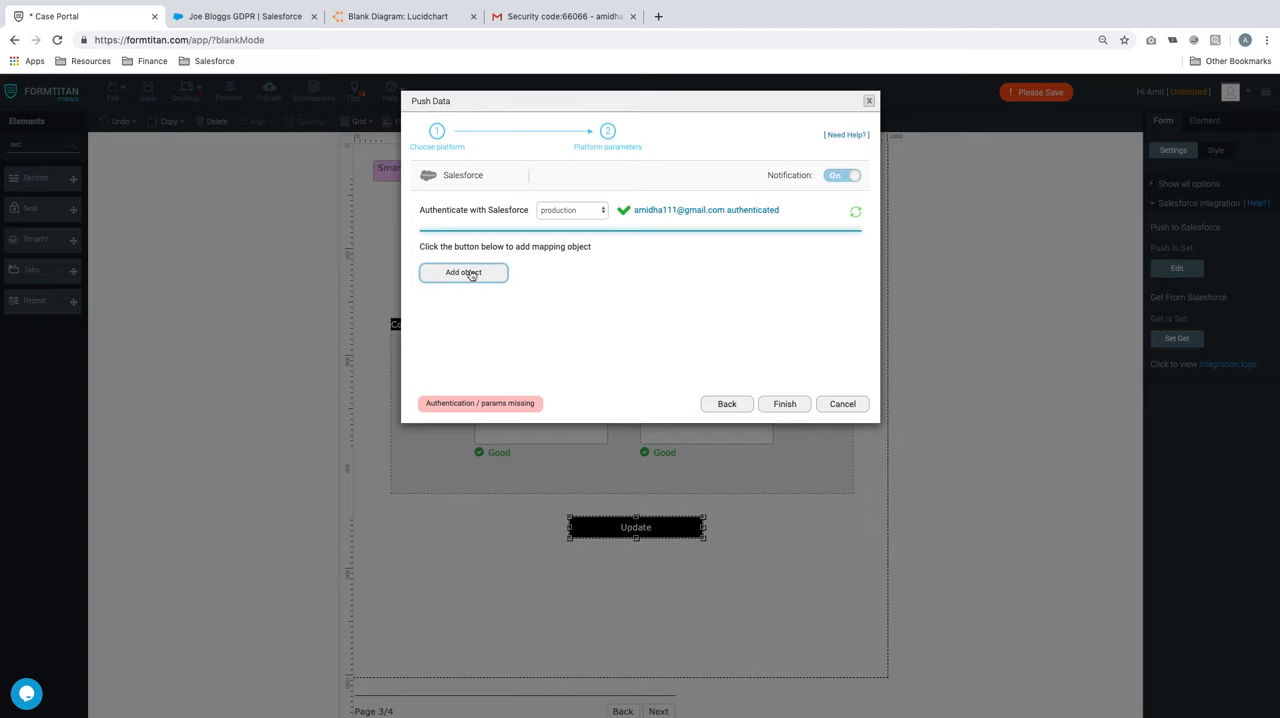
{"action": "left_click", "coordinate": [466, 272]}
{"action": "left_click", "coordinate": [494, 168]}
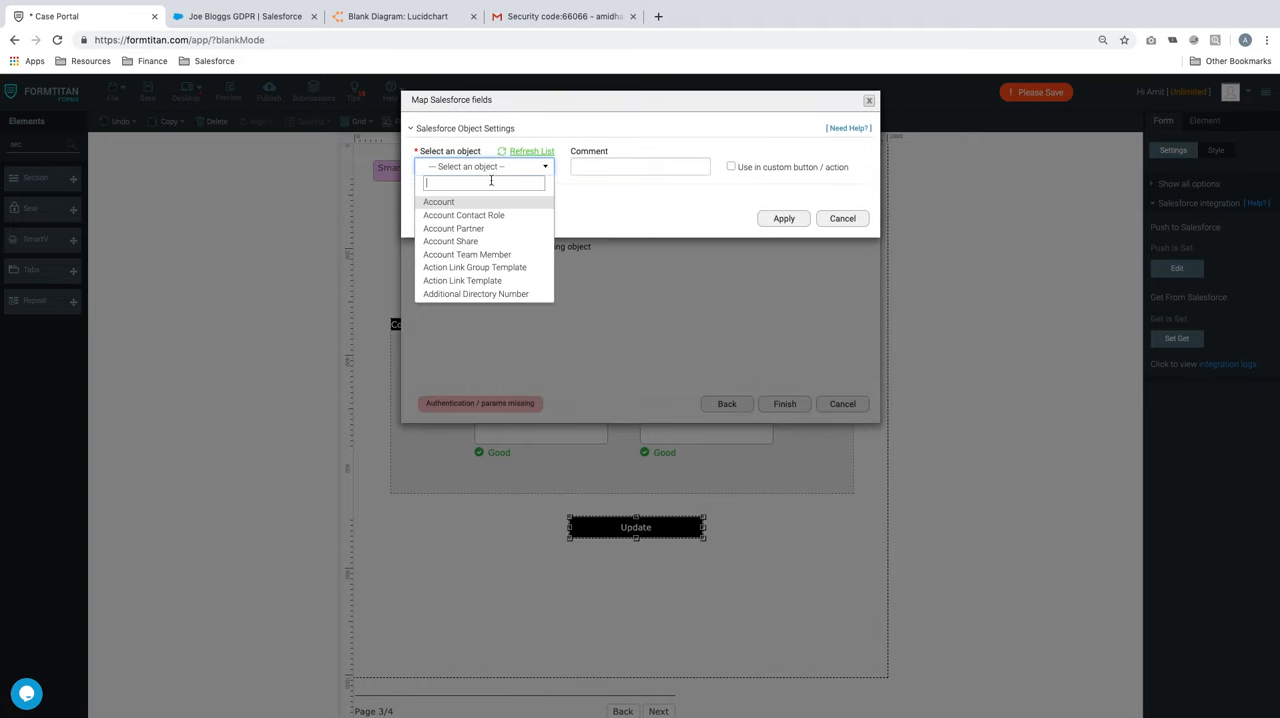
{"action": "type", "text": "c"}
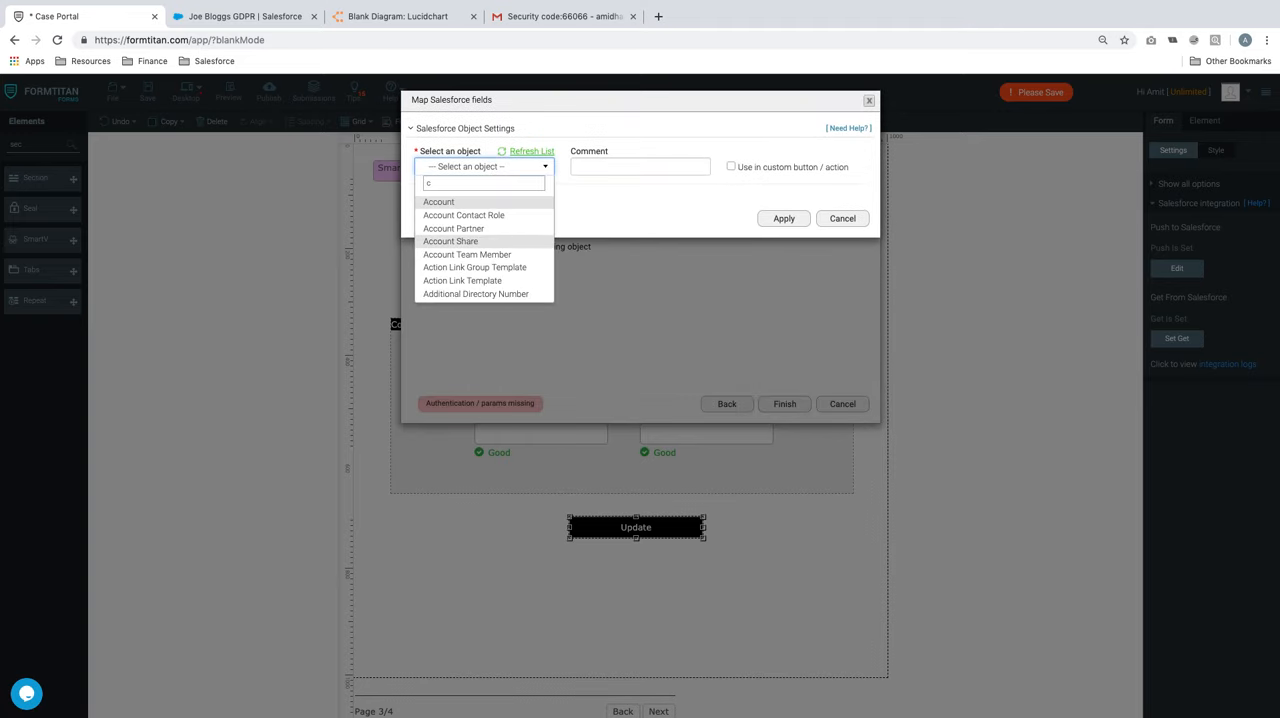
{"action": "type", "text": "ontact"}
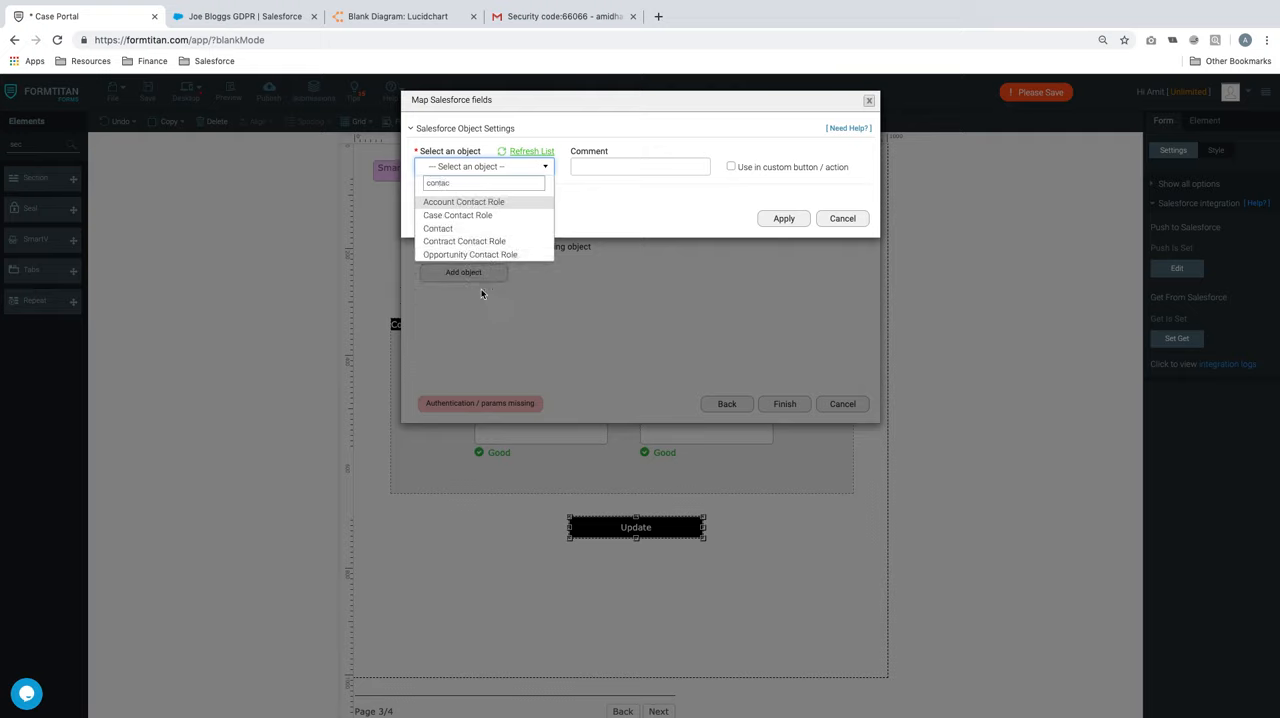
{"action": "left_click", "coordinate": [466, 230]}
Enter the comment "Update contact" for the Contact object and enable its use in a custom button / action
{"action": "left_click", "coordinate": [594, 167]}
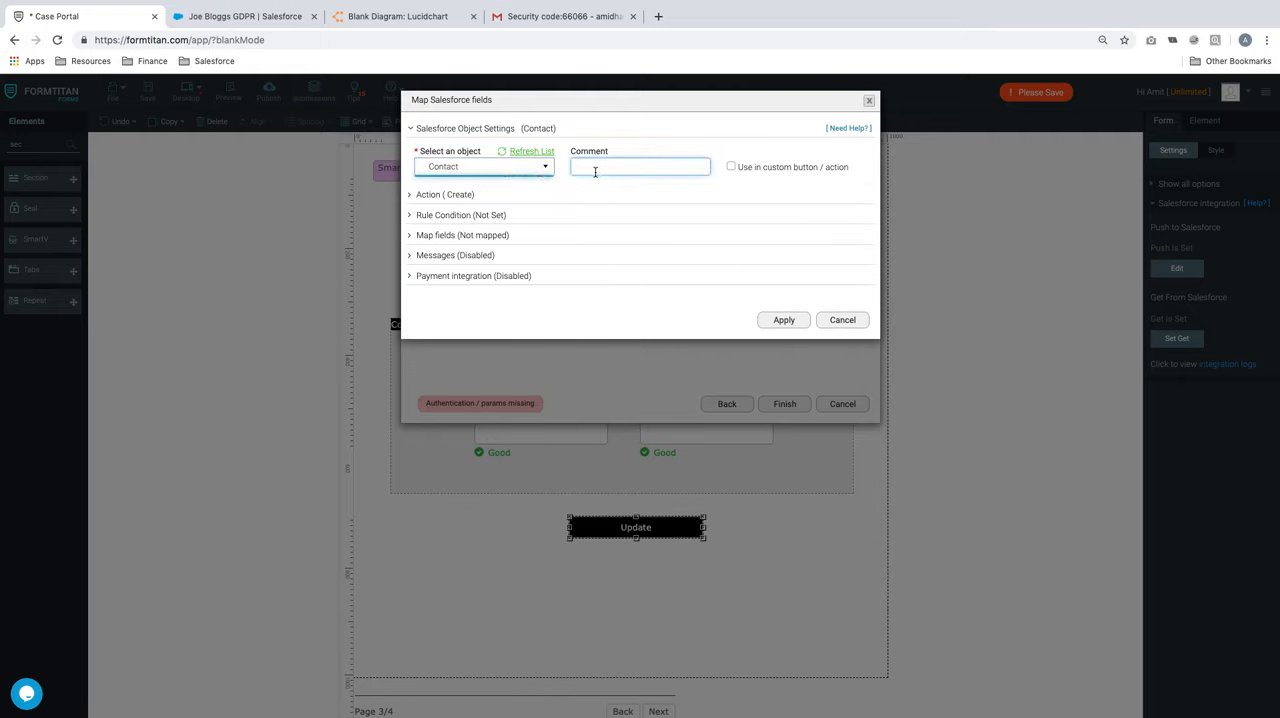
{"action": "type", "text": "Pu"}
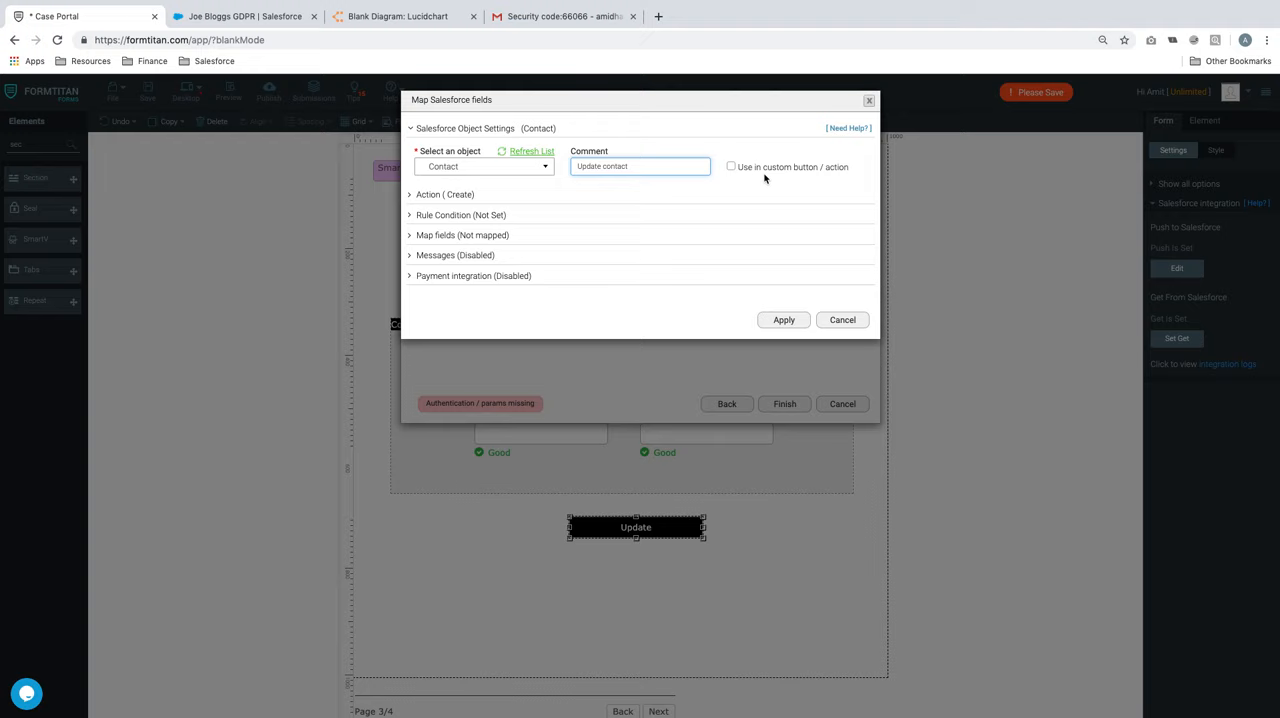
{"action": "left_click", "coordinate": [732, 167]}
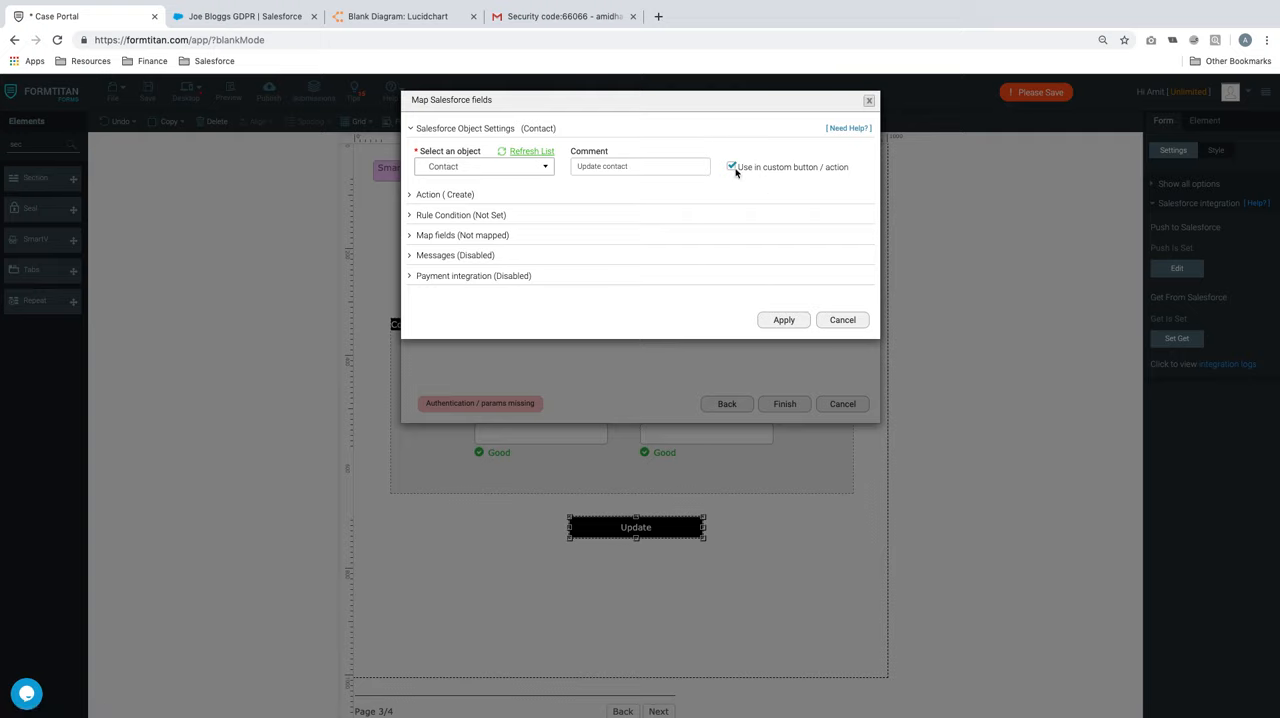
Set the Contact object's action to Update with the condition Contact ID Equals SmartV
{"action": "left_click", "coordinate": [463, 195]}
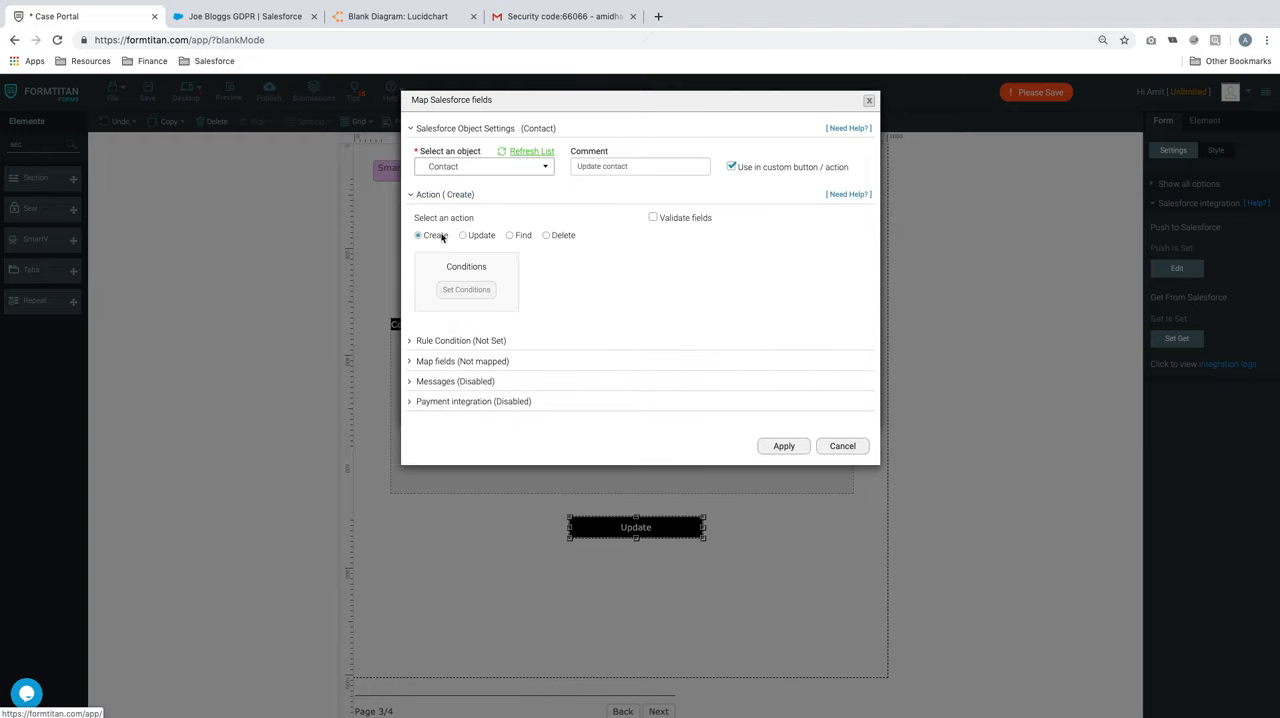
{"action": "left_click", "coordinate": [463, 236]}
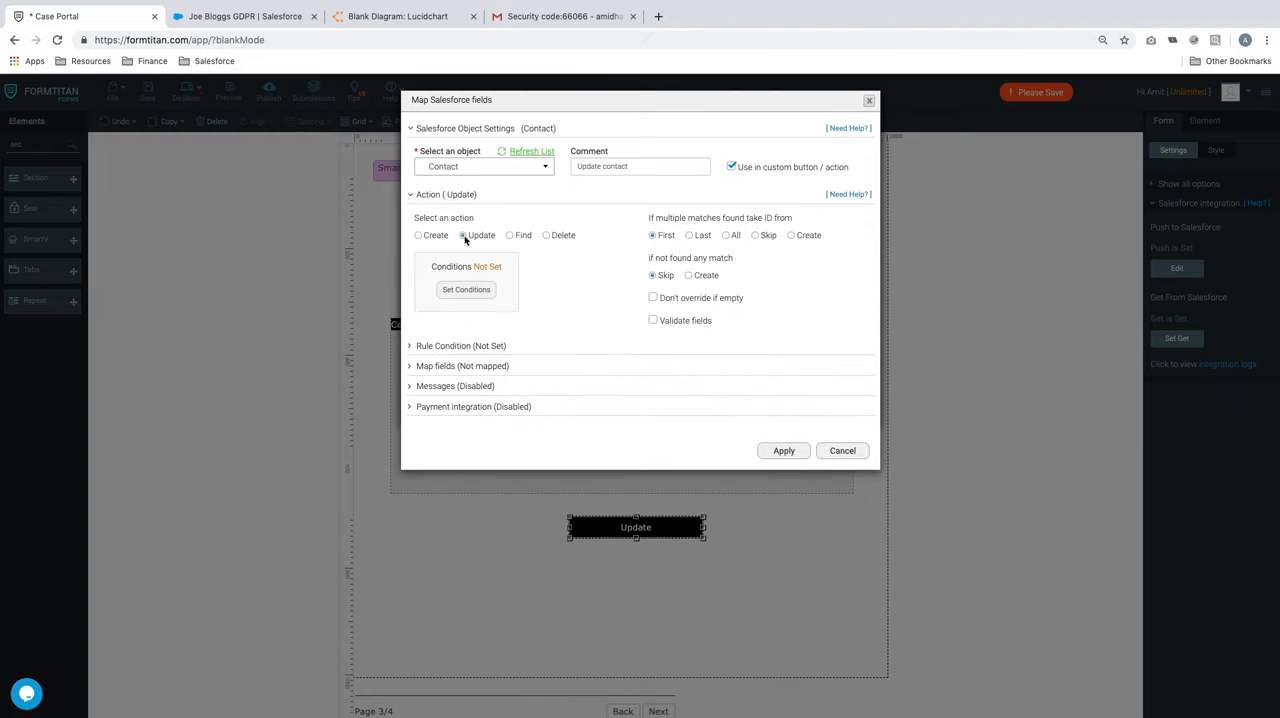
{"action": "left_click", "coordinate": [478, 291]}
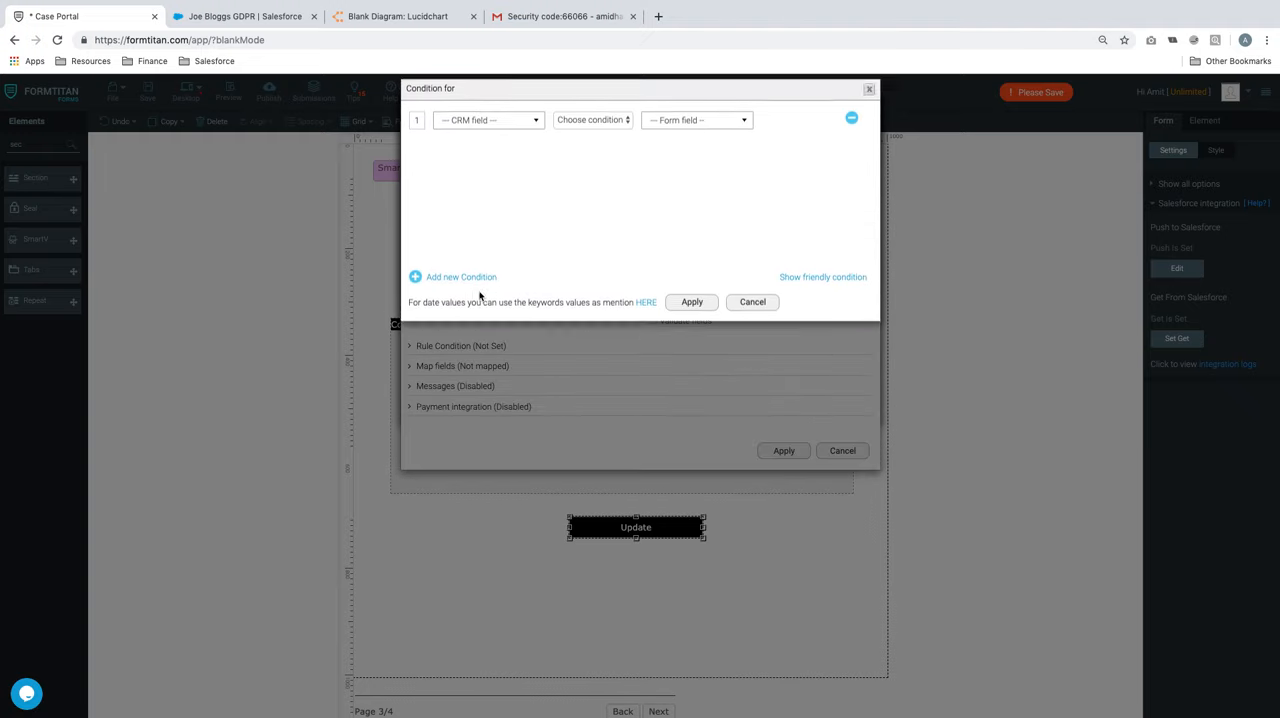
{"action": "left_click", "coordinate": [498, 134]}
{"action": "left_click", "coordinate": [481, 210]}
{"action": "left_click", "coordinate": [625, 135]}
{"action": "left_click", "coordinate": [575, 141]}
{"action": "left_click", "coordinate": [710, 134]}
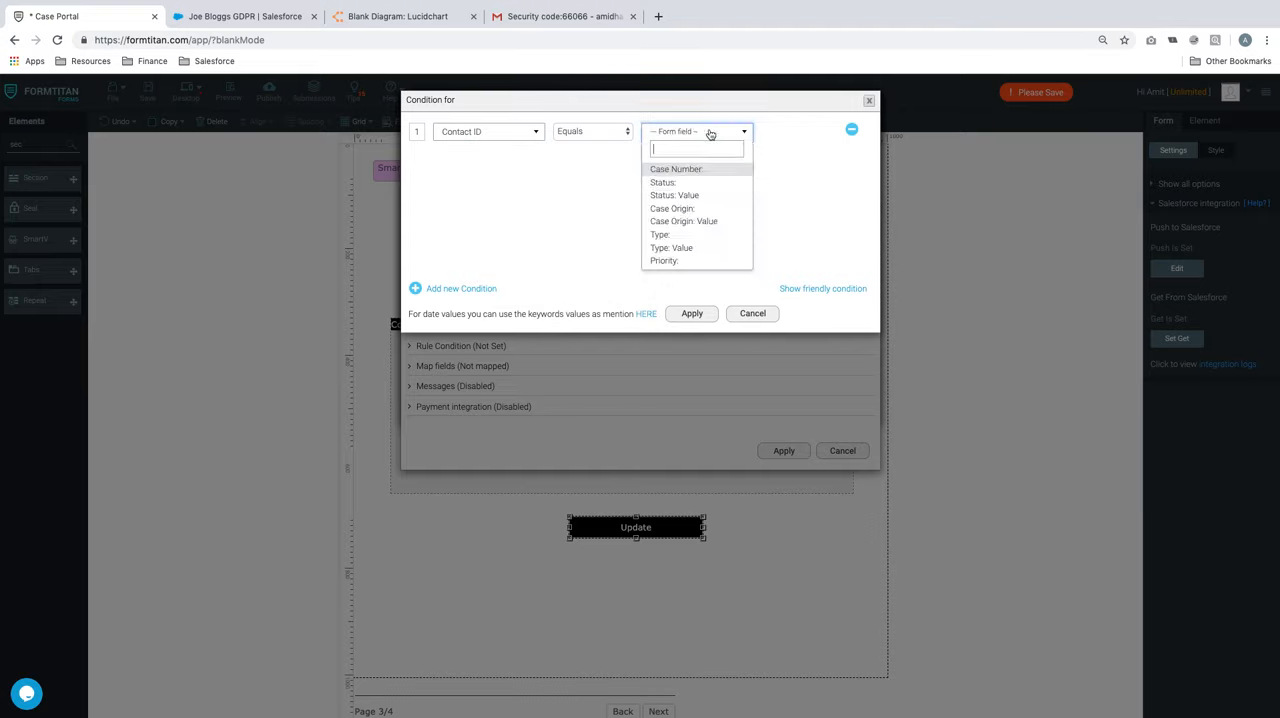
{"action": "type", "text": "smart"}
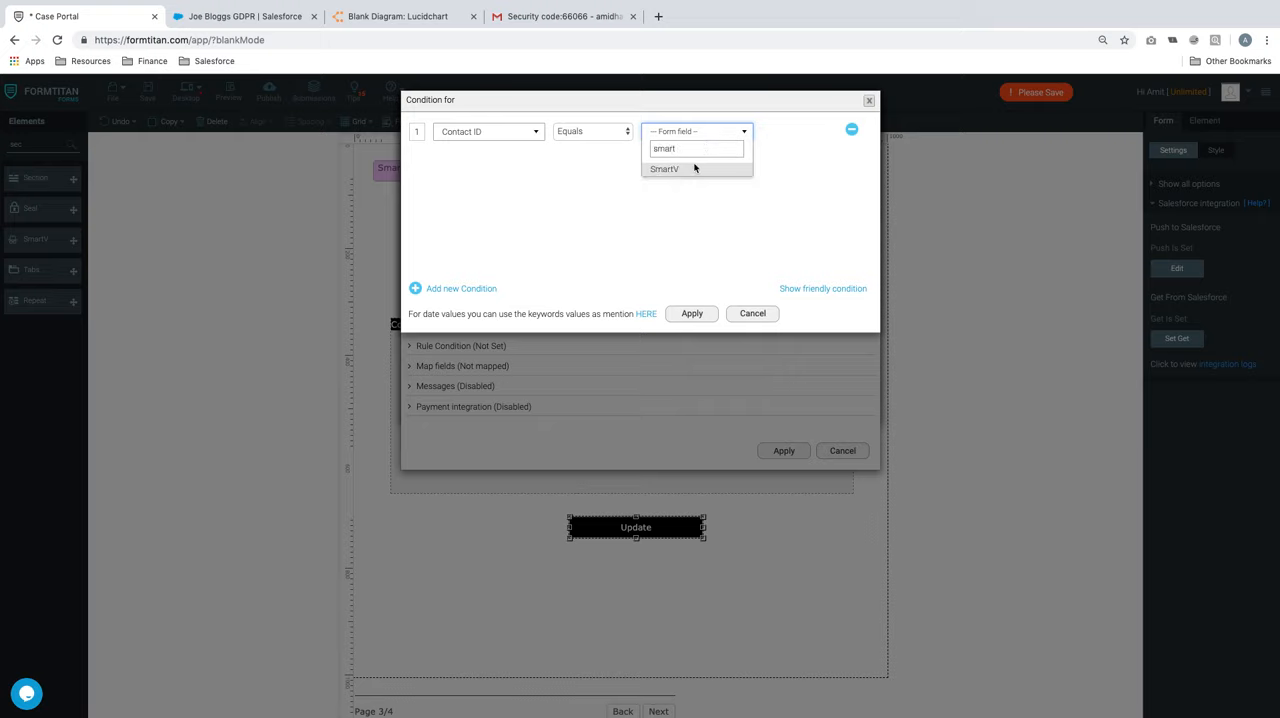
{"action": "left_click", "coordinate": [679, 172]}
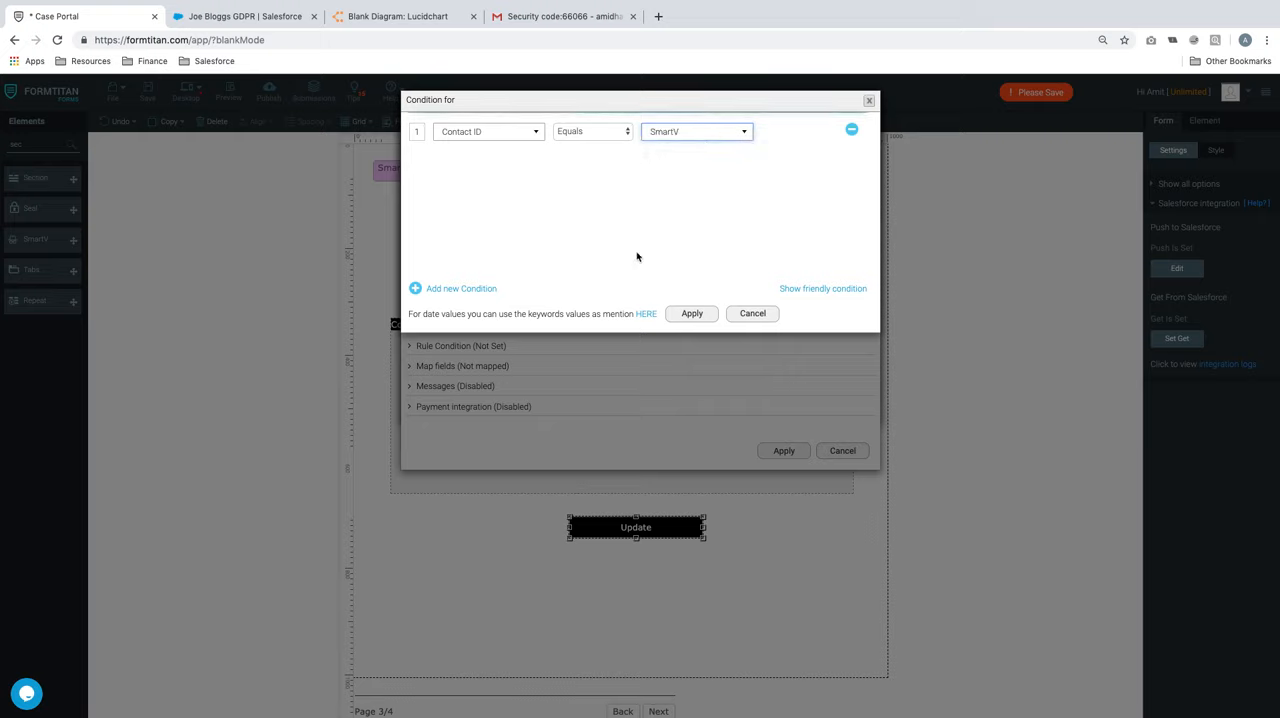
{"action": "left_click", "coordinate": [693, 315]}
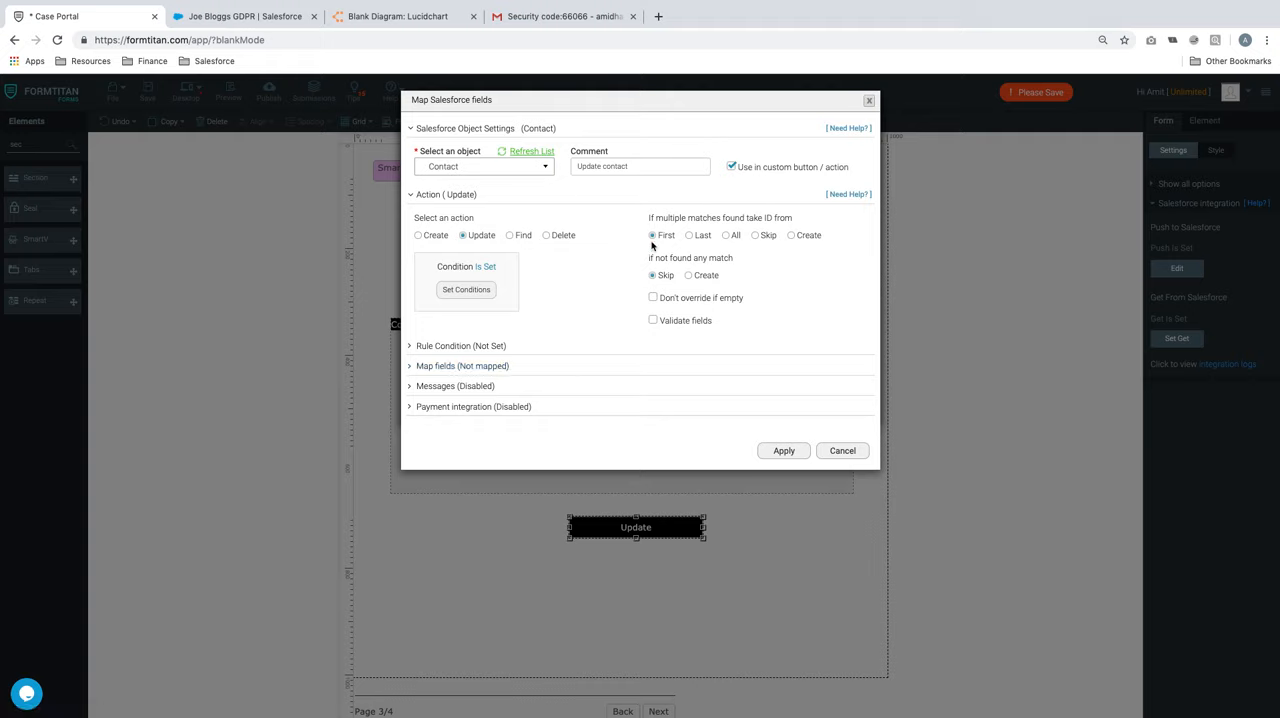
Open the Contact field mapping in Form mapping mode and map the Firstname form field to First Name
{"action": "left_click", "coordinate": [474, 366]}
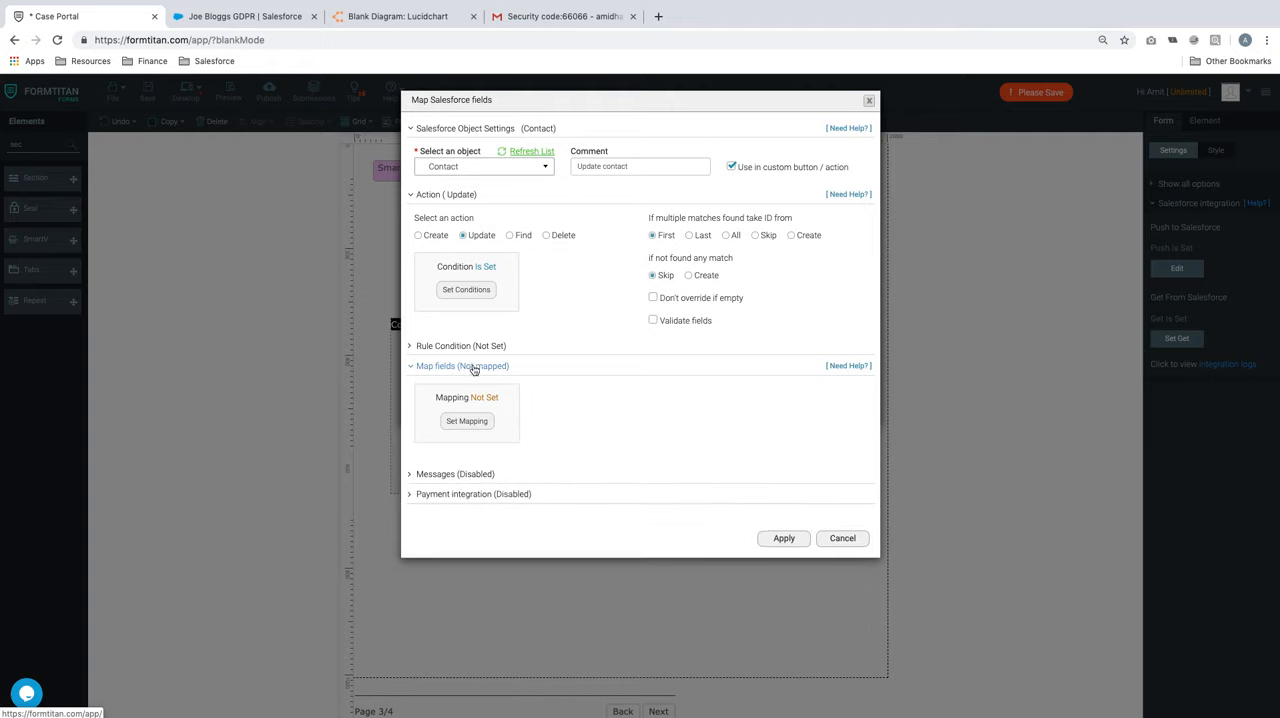
{"action": "left_click", "coordinate": [469, 421]}
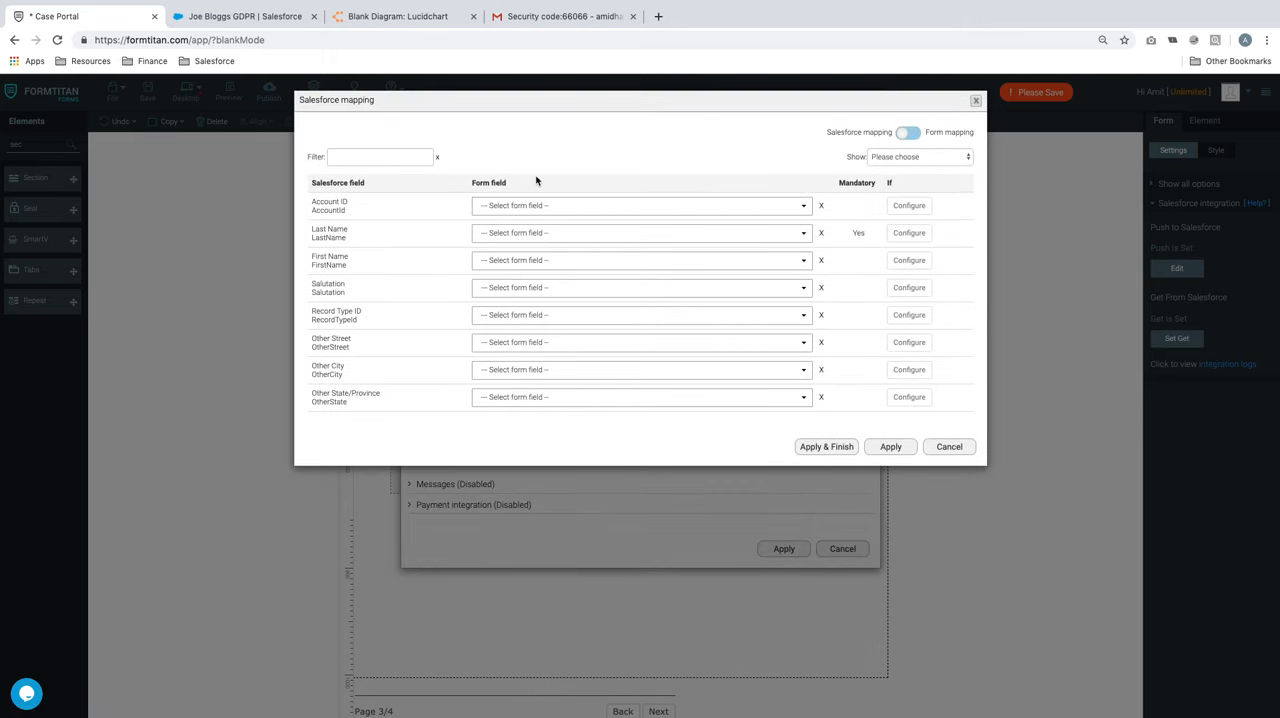
{"action": "left_click", "coordinate": [908, 133]}
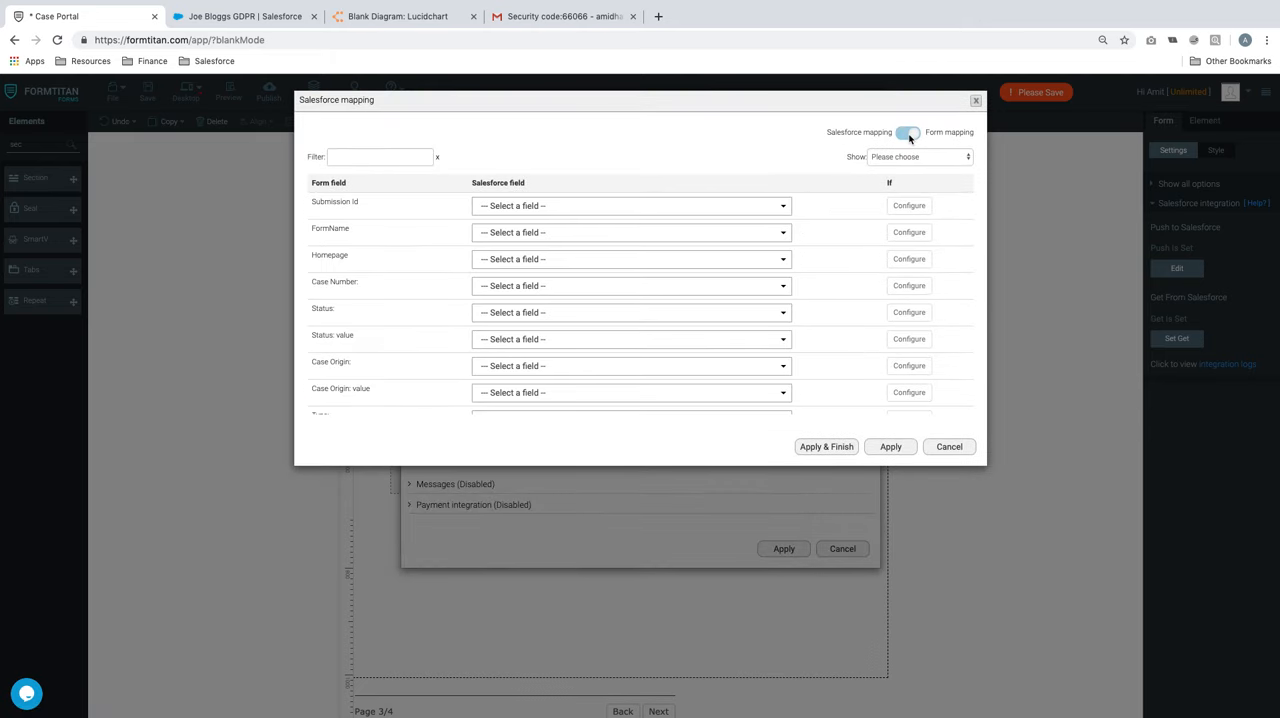
{"action": "scroll", "coordinate": [511, 309], "scroll_direction": "down", "scroll_amount": 5}
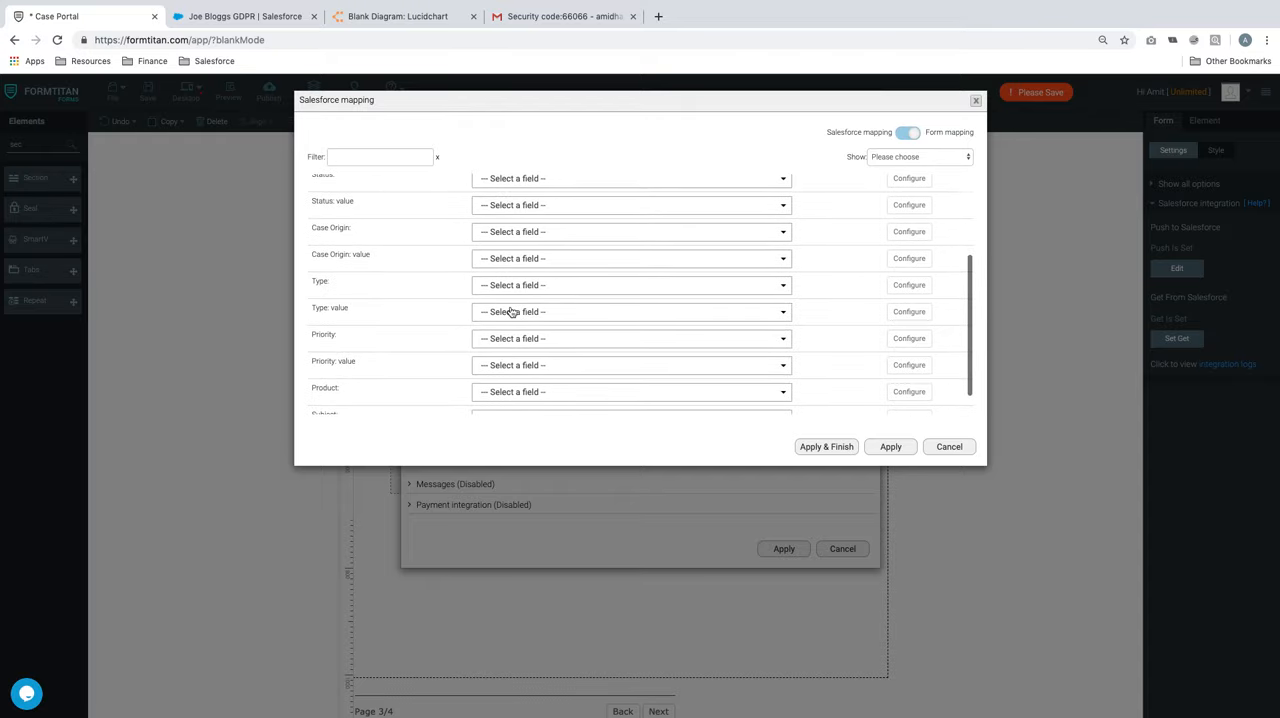
{"action": "scroll", "coordinate": [511, 311], "scroll_direction": "down", "scroll_amount": 10}
{"action": "left_click", "coordinate": [358, 155]}
{"action": "type", "text": "first"}
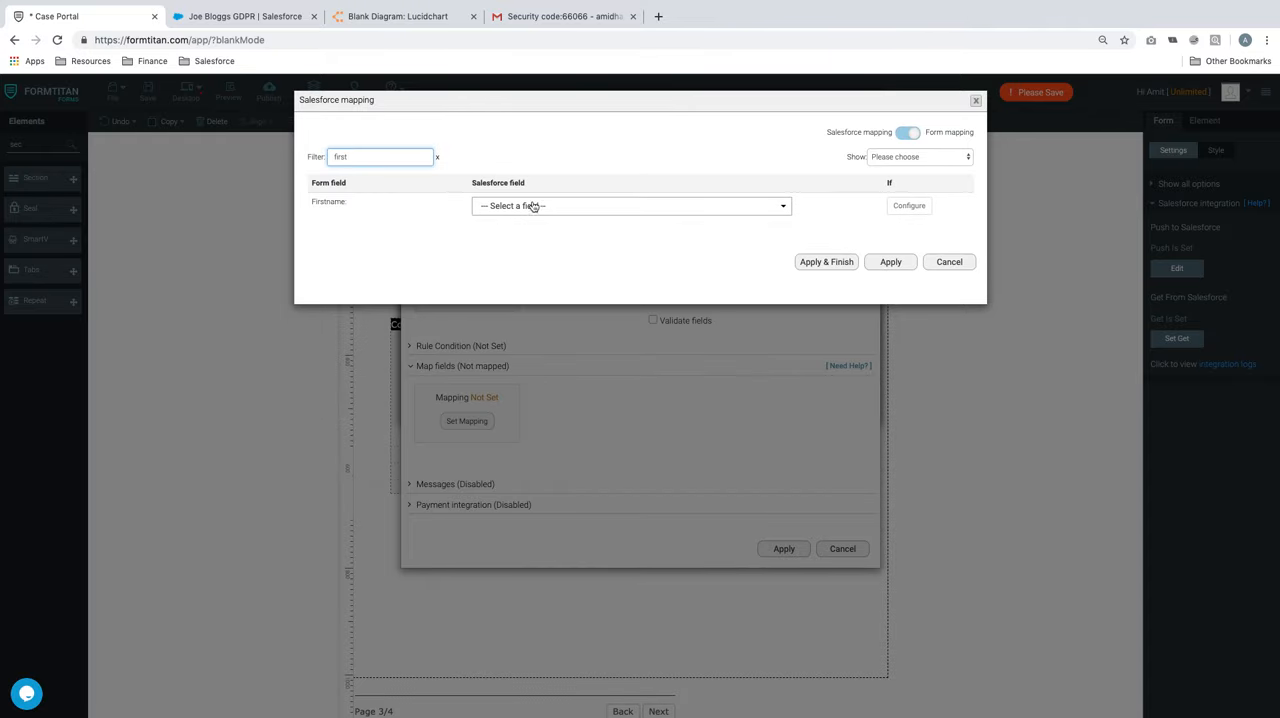
{"action": "left_click", "coordinate": [532, 206]}
{"action": "type", "text": "first"}
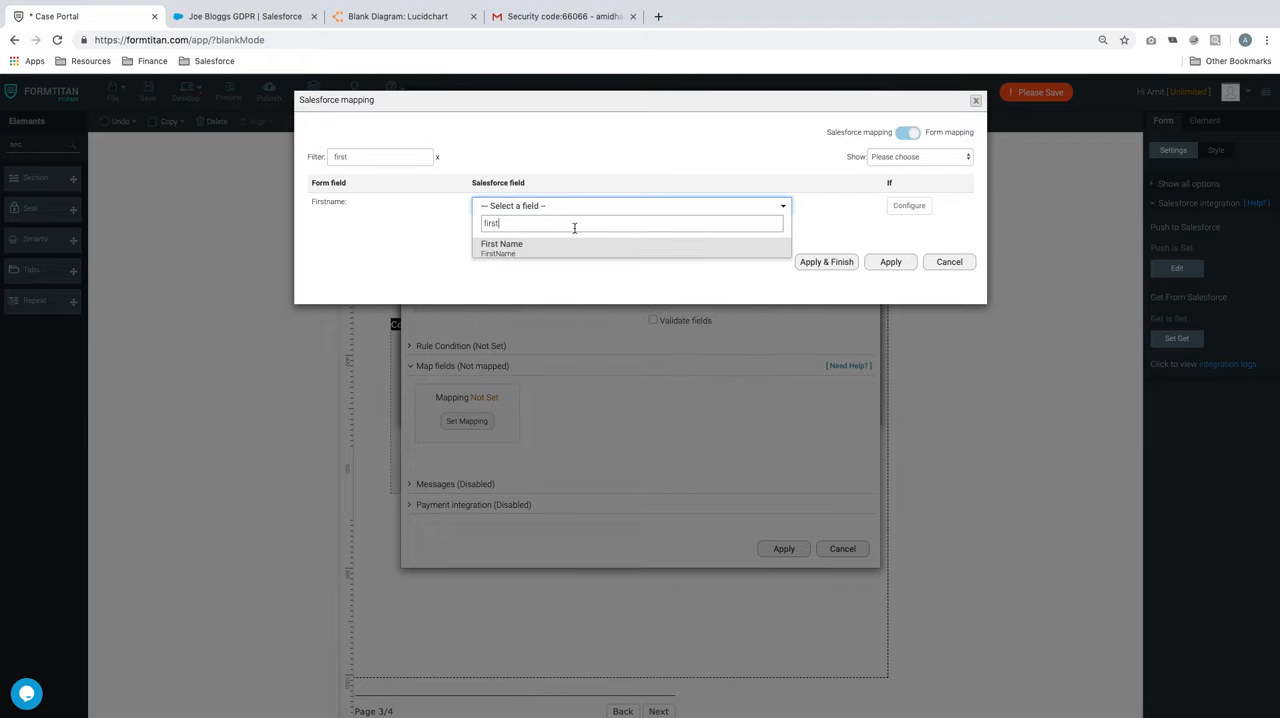
{"action": "left_click", "coordinate": [555, 254]}
Filter the form fields by "last" and map Lastname to the Salesforce field Last Name
{"action": "left_click_drag", "start_coordinate": [423, 157], "coordinate": [314, 157]}
{"action": "type", "text": "last"}
{"action": "left_click", "coordinate": [502, 207]}
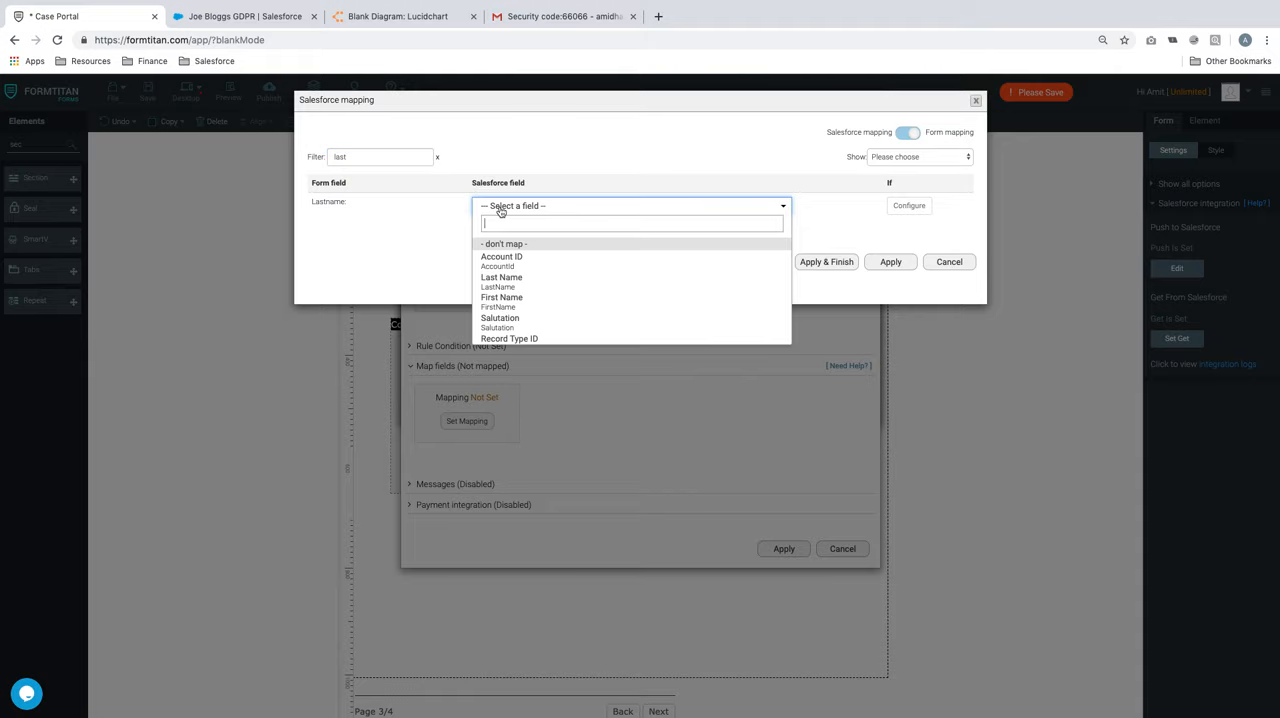
{"action": "type", "text": "last"}
{"action": "left_click", "coordinate": [555, 248]}
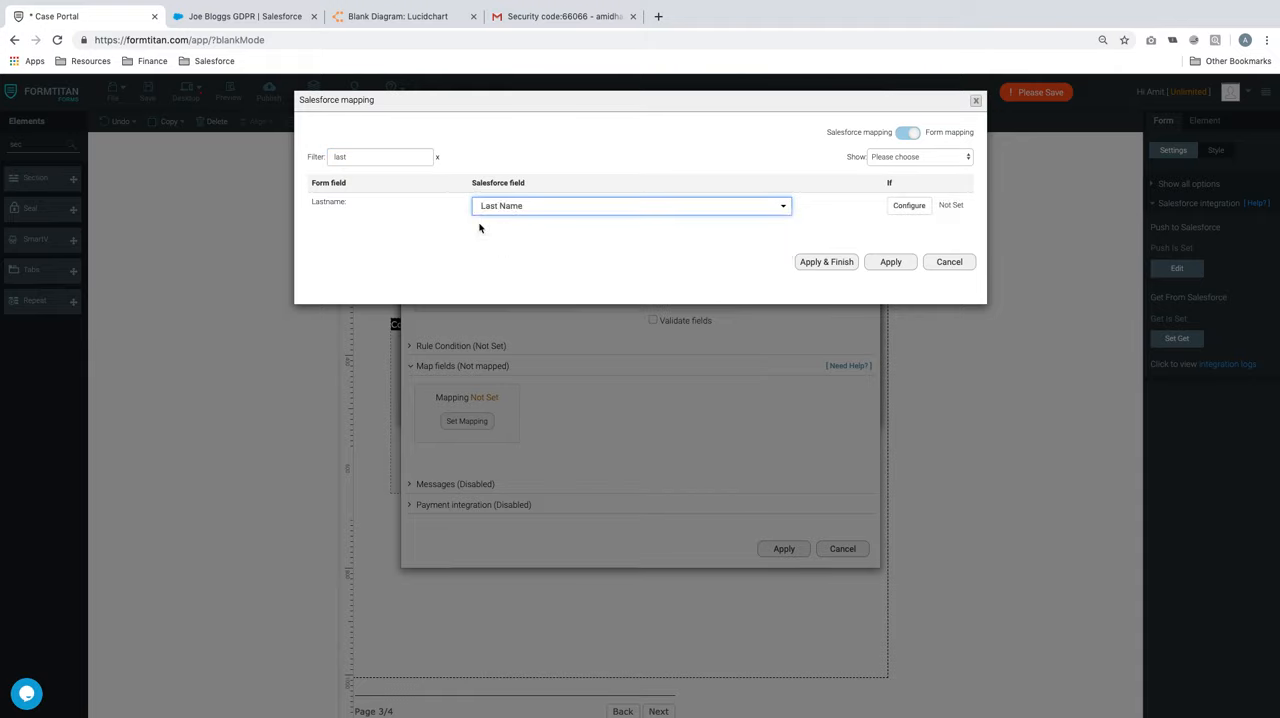
Filter the form fields by "email" and map Email to the Salesforce field Email
{"action": "double_click", "coordinate": [362, 157]}
{"action": "type", "text": "email"}
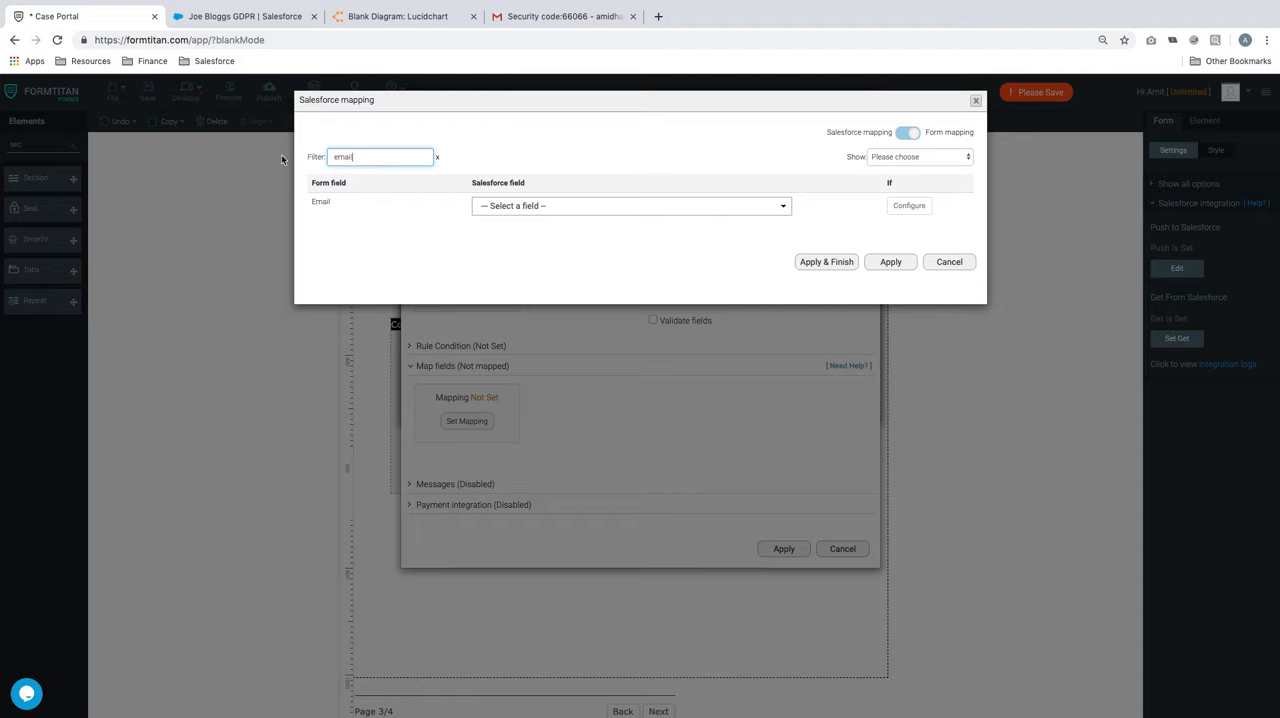
{"action": "left_click", "coordinate": [497, 210]}
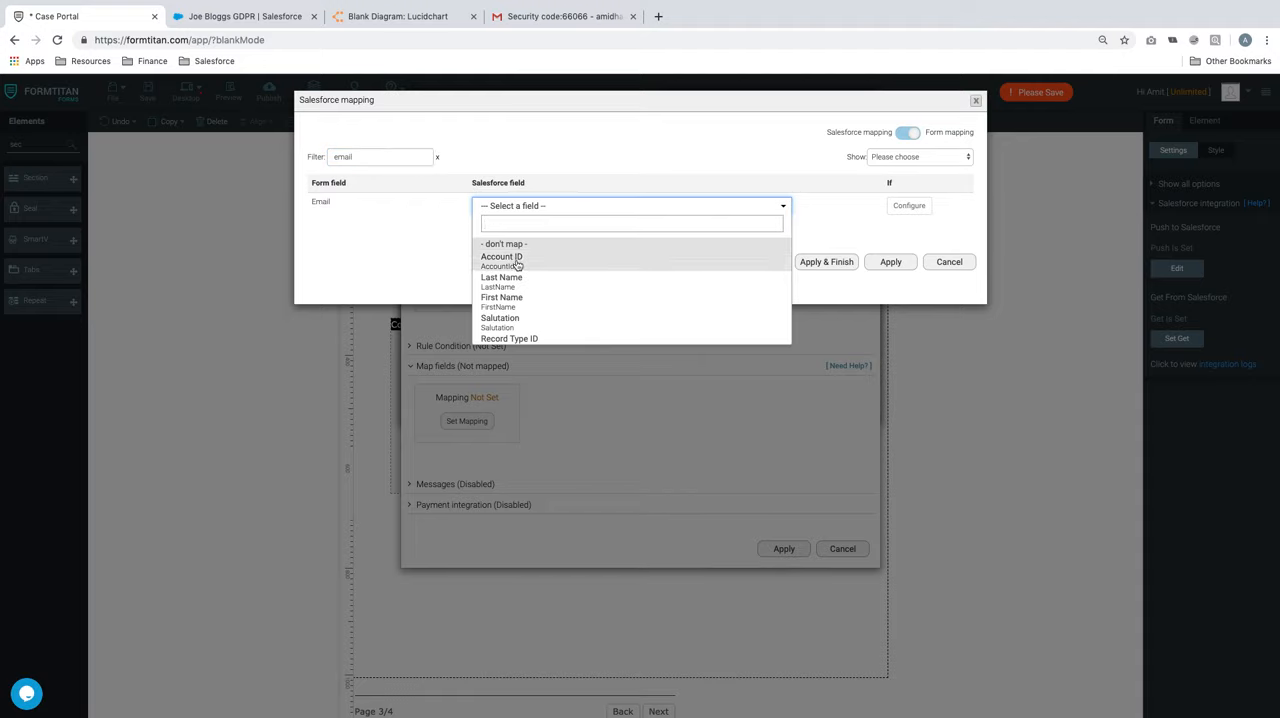
{"action": "type", "text": "email"}
{"action": "left_click", "coordinate": [523, 244]}
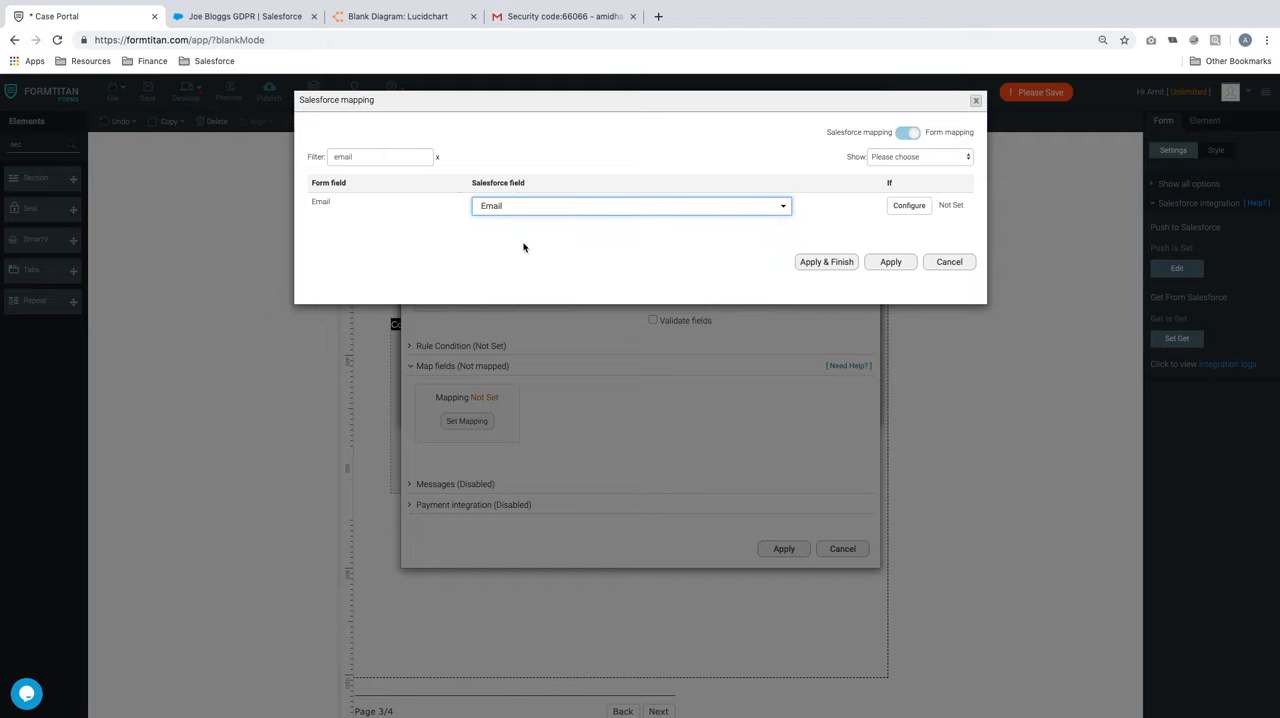
Filter the form fields by "mobile" and map Mobile to the Salesforce field Mobile Phone
{"action": "left_click_drag", "start_coordinate": [423, 158], "coordinate": [306, 138]}
{"action": "type", "text": "mobile"}
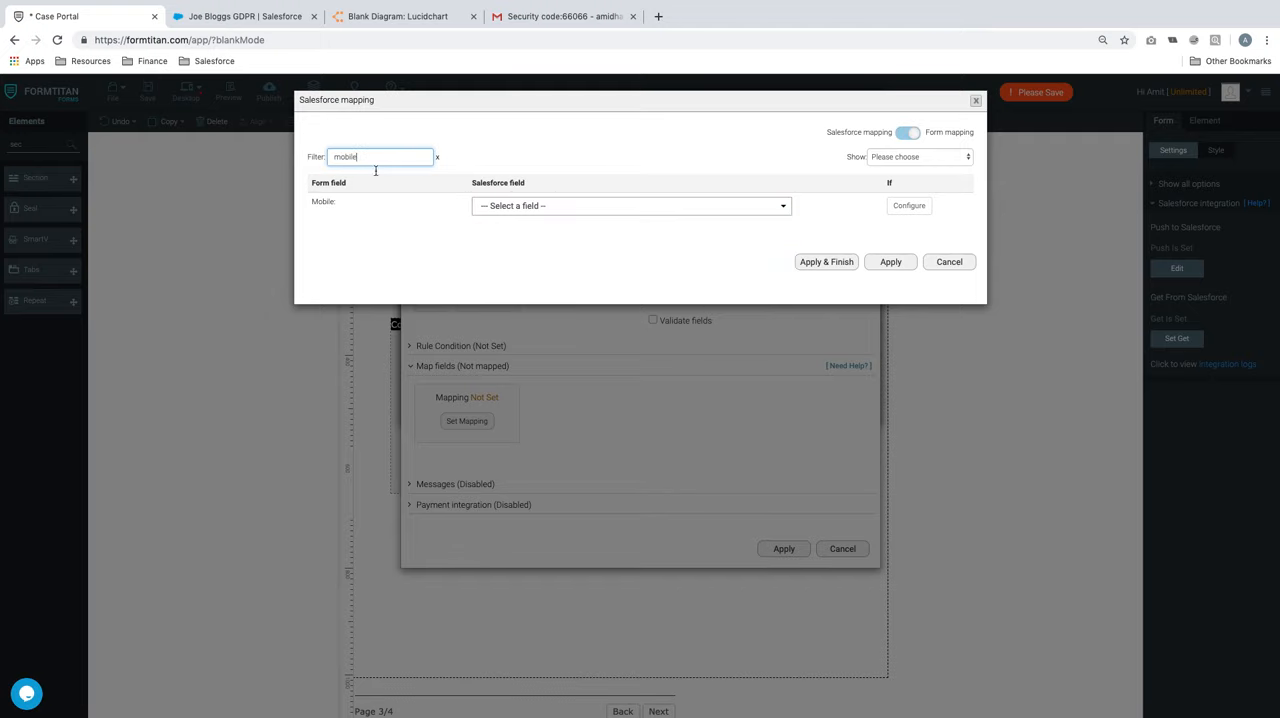
{"action": "left_click", "coordinate": [486, 206]}
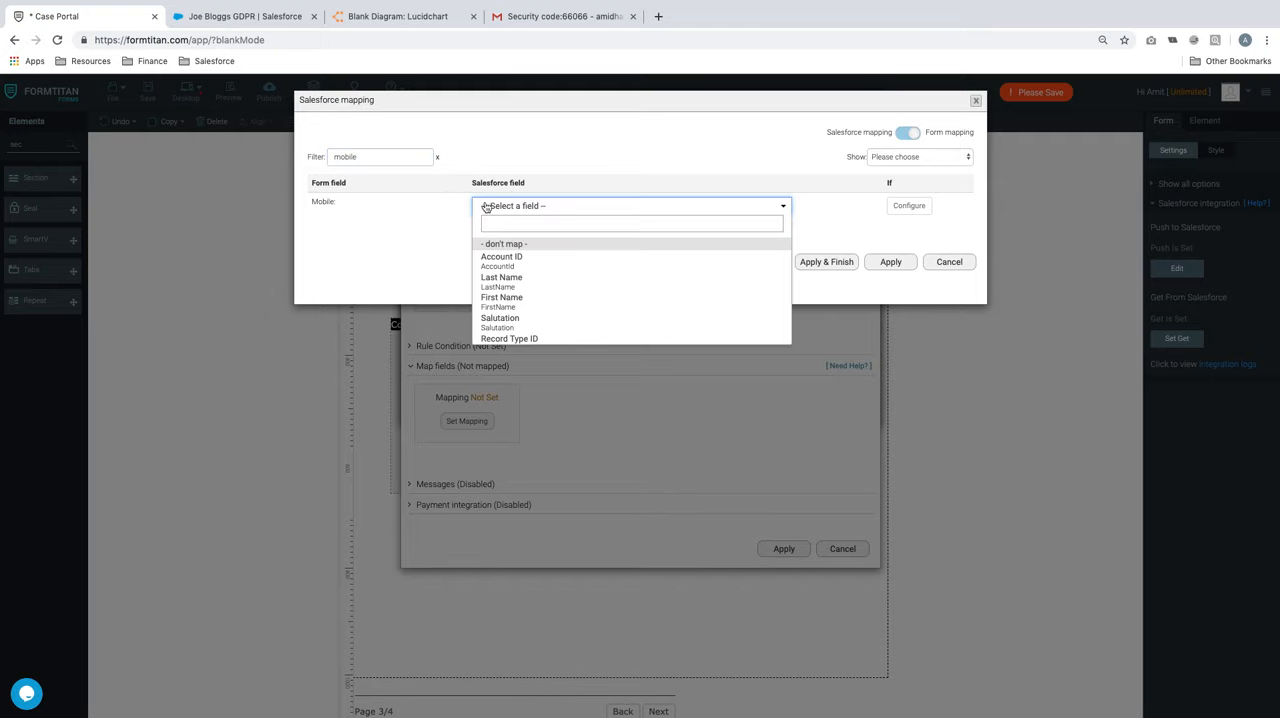
{"action": "type", "text": "mobile"}
{"action": "left_click", "coordinate": [518, 248]}
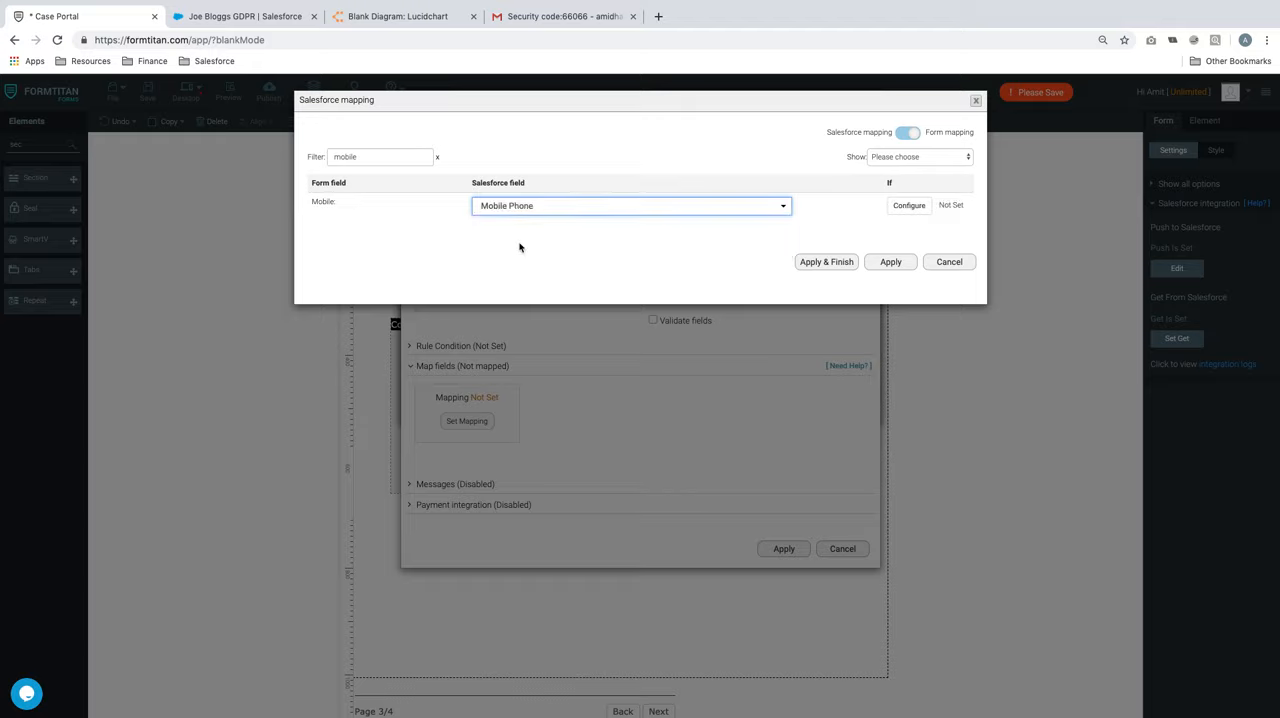
Show only Mapped Fields with the filter cleared to review the Contact field mapping, and apply it
{"action": "left_click", "coordinate": [927, 160]}
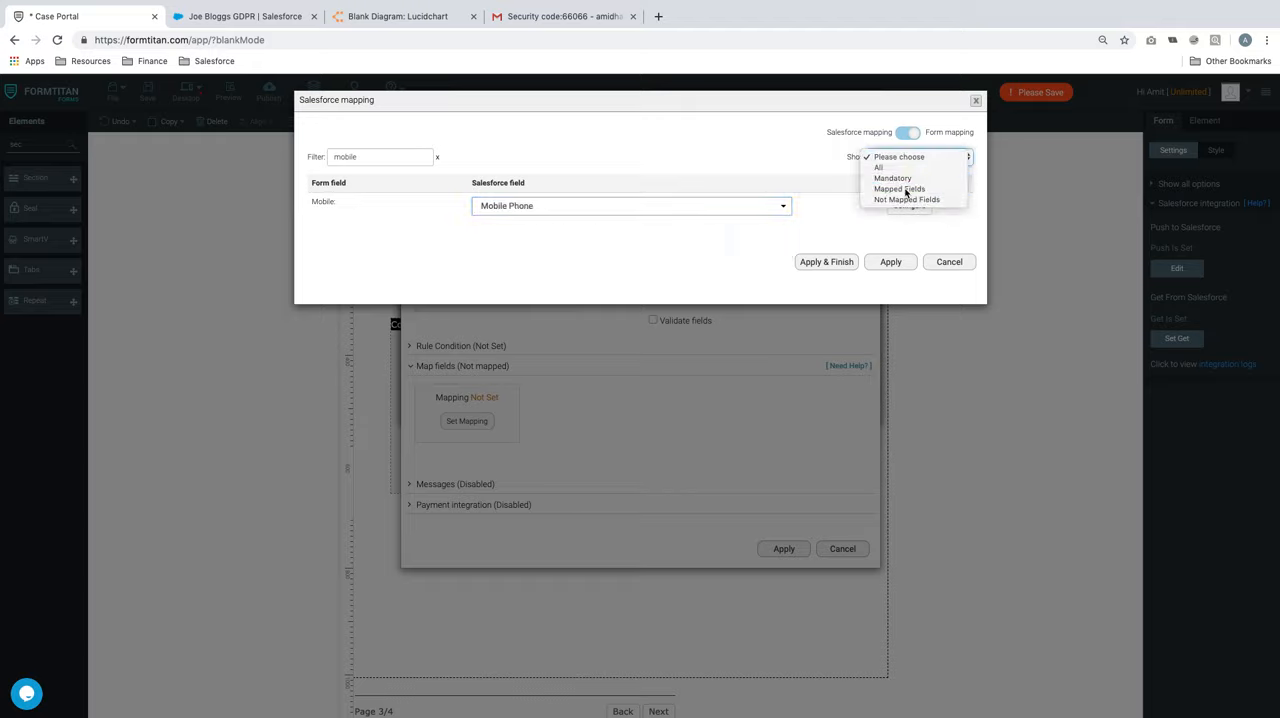
{"action": "left_click", "coordinate": [905, 189]}
{"action": "double_click", "coordinate": [374, 157]}
{"action": "key", "text": "BackSpace"}
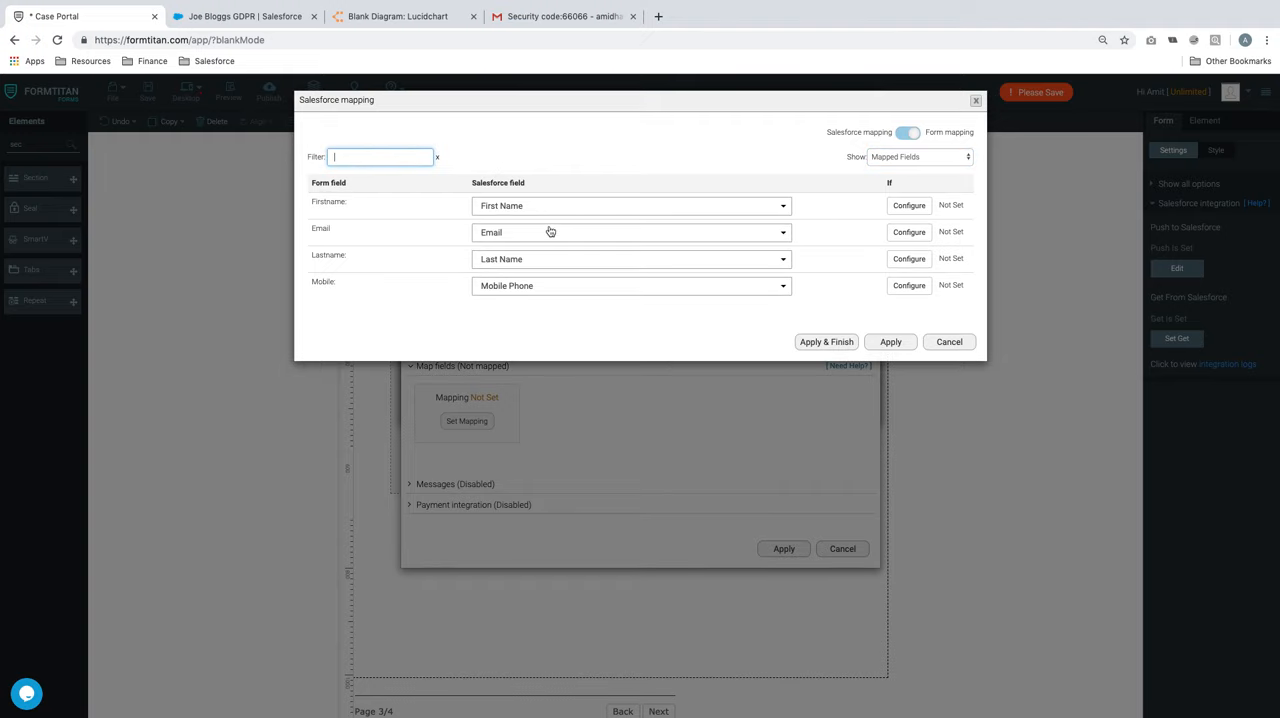
{"action": "left_click", "coordinate": [891, 342]}
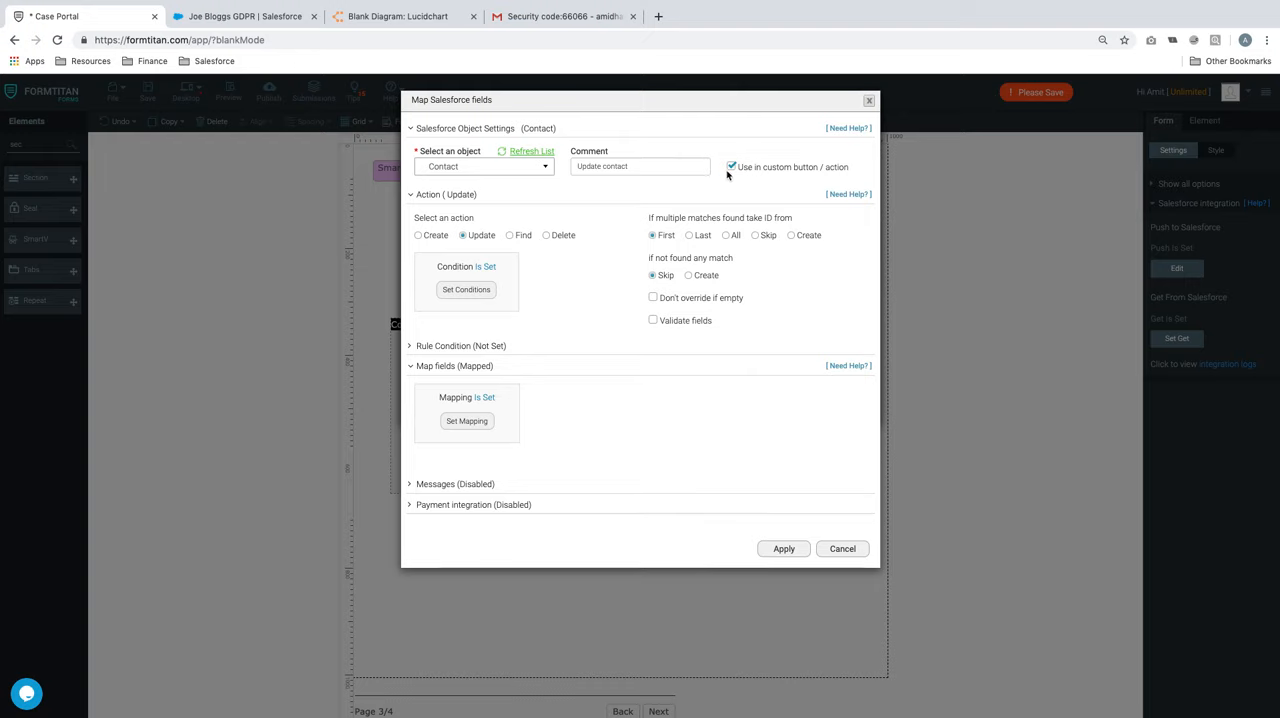
Recheck the Contact update condition, apply the object settings to finish the Salesforce push, and save the form
{"action": "left_click", "coordinate": [466, 290]}
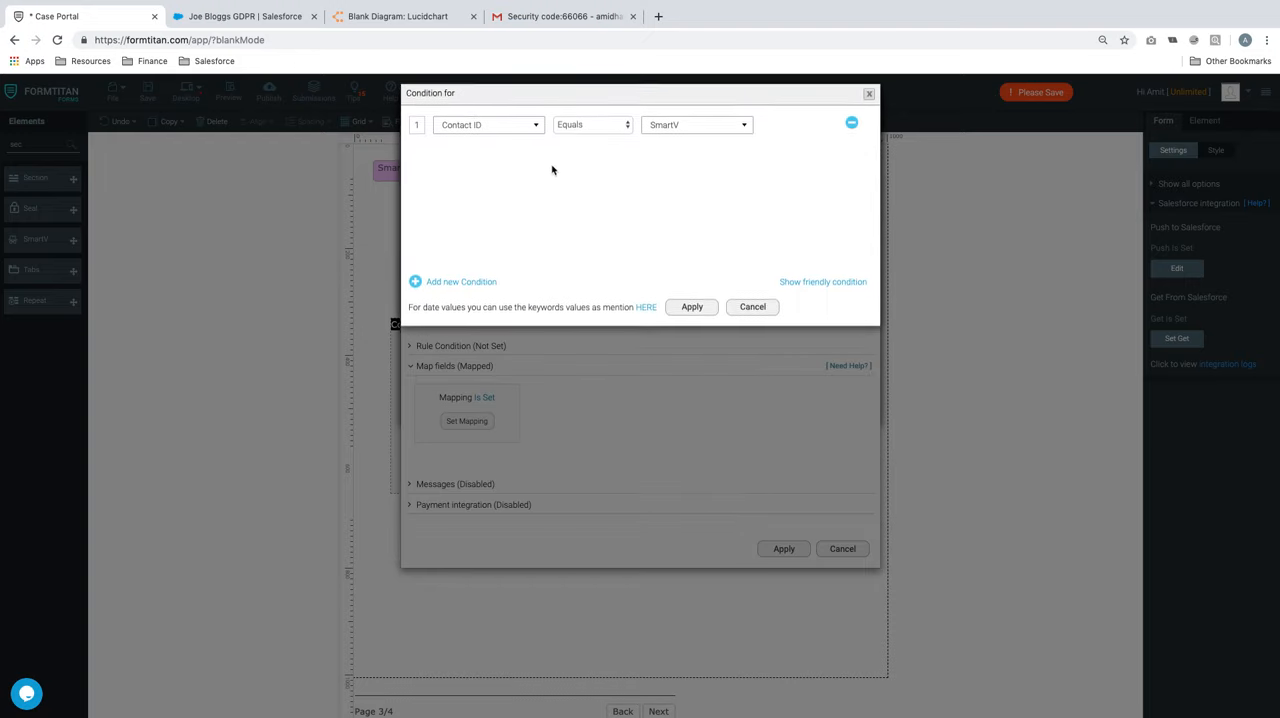
{"action": "left_click", "coordinate": [692, 314]}
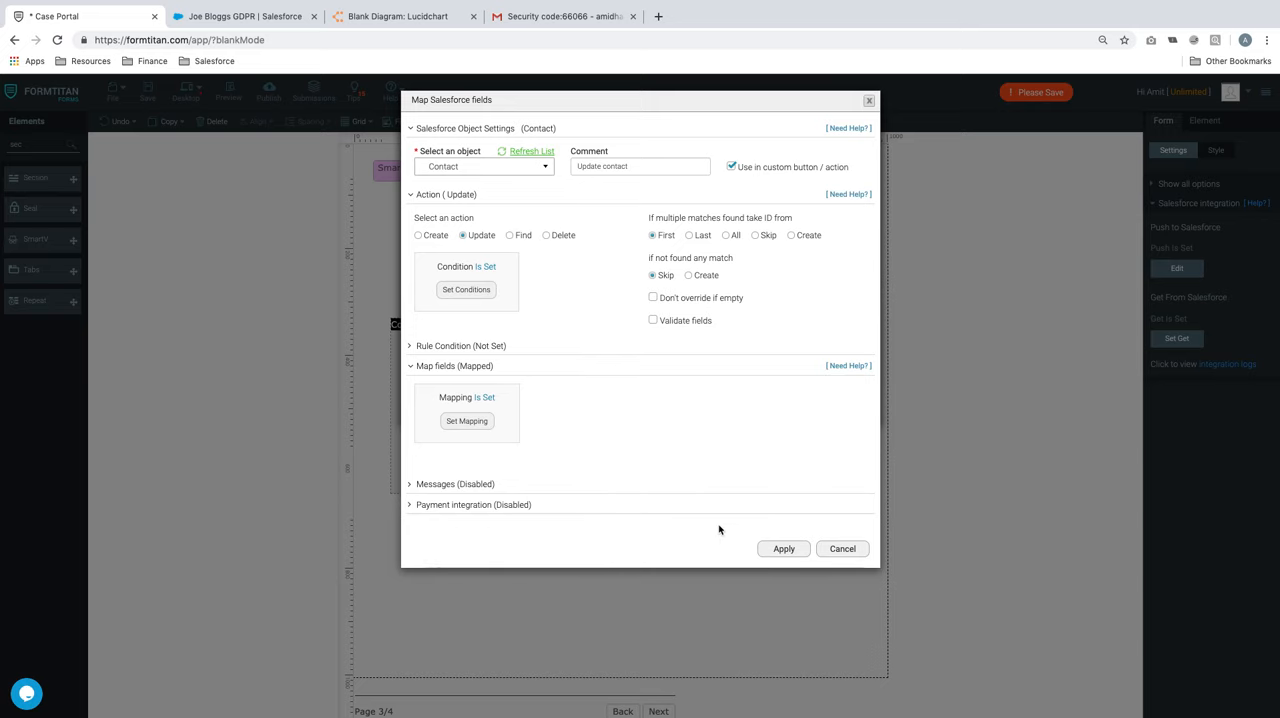
{"action": "left_click", "coordinate": [781, 549]}
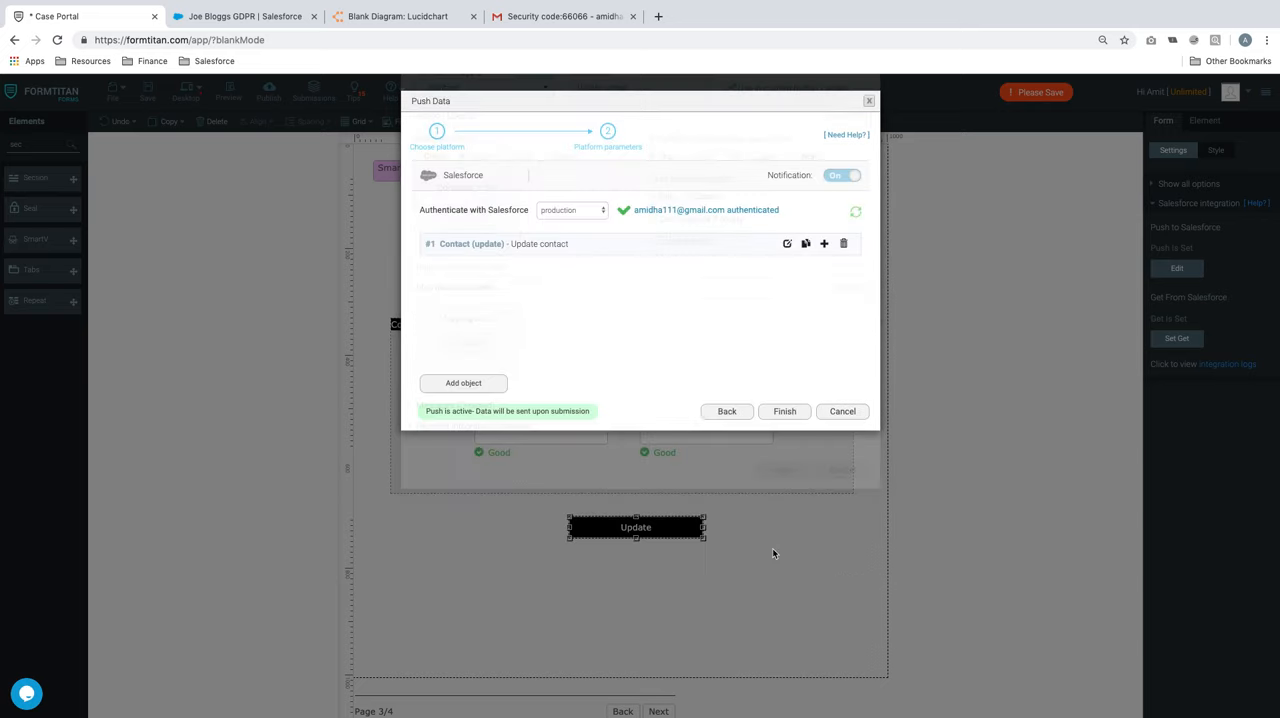
{"action": "left_click", "coordinate": [785, 413]}
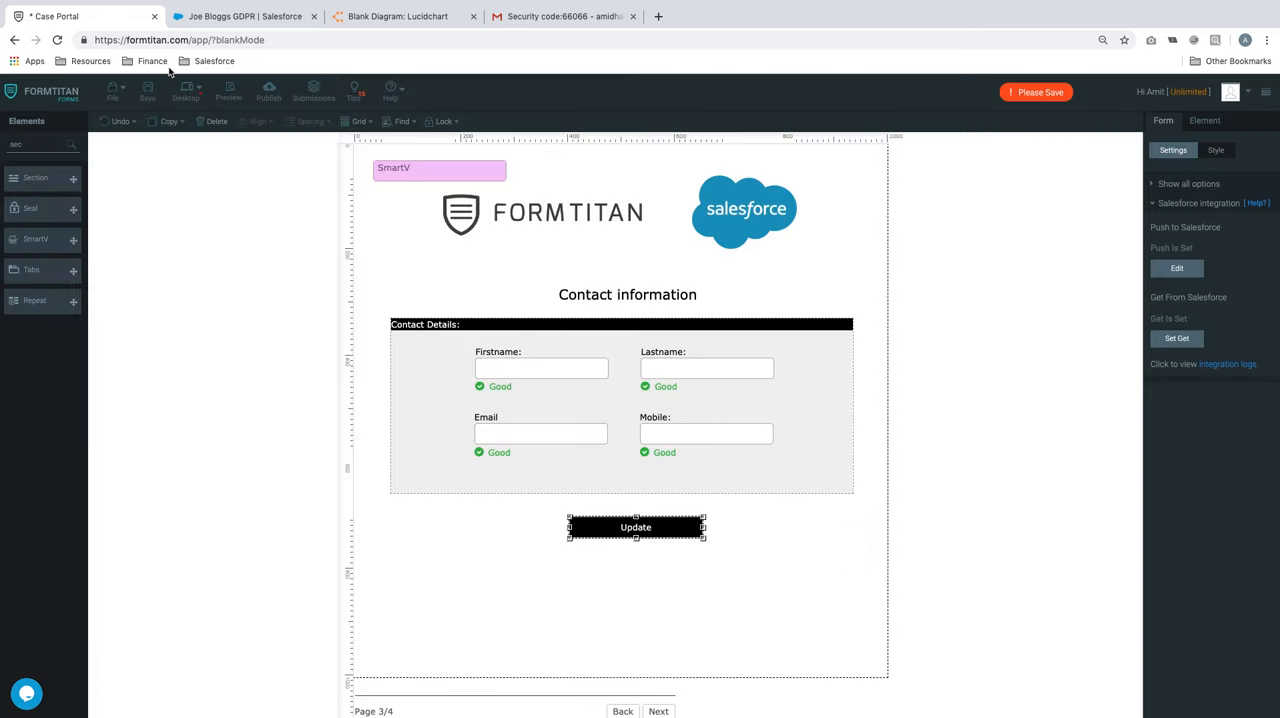
{"action": "left_click", "coordinate": [147, 96]}
Set the button type of the Update button below the contact details to Salesforce Action
{"action": "left_click", "coordinate": [642, 566]}
{"action": "left_click", "coordinate": [663, 536]}
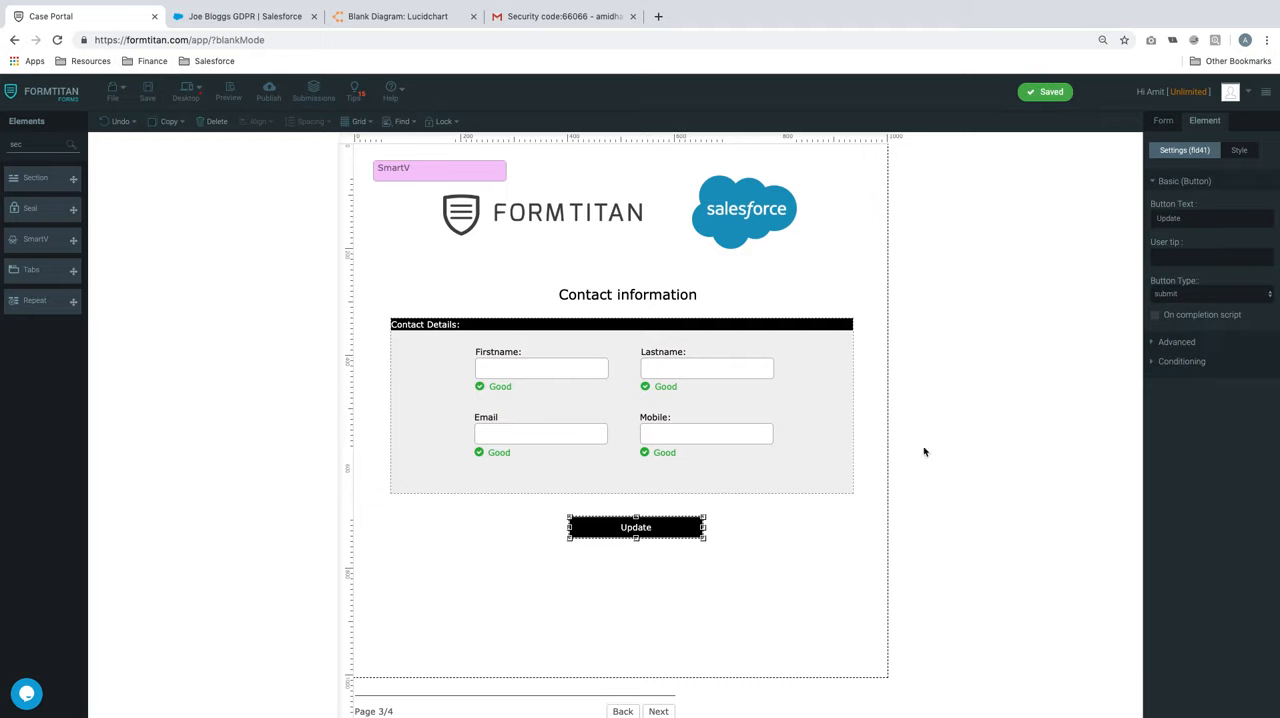
{"action": "left_click", "coordinate": [1218, 294]}
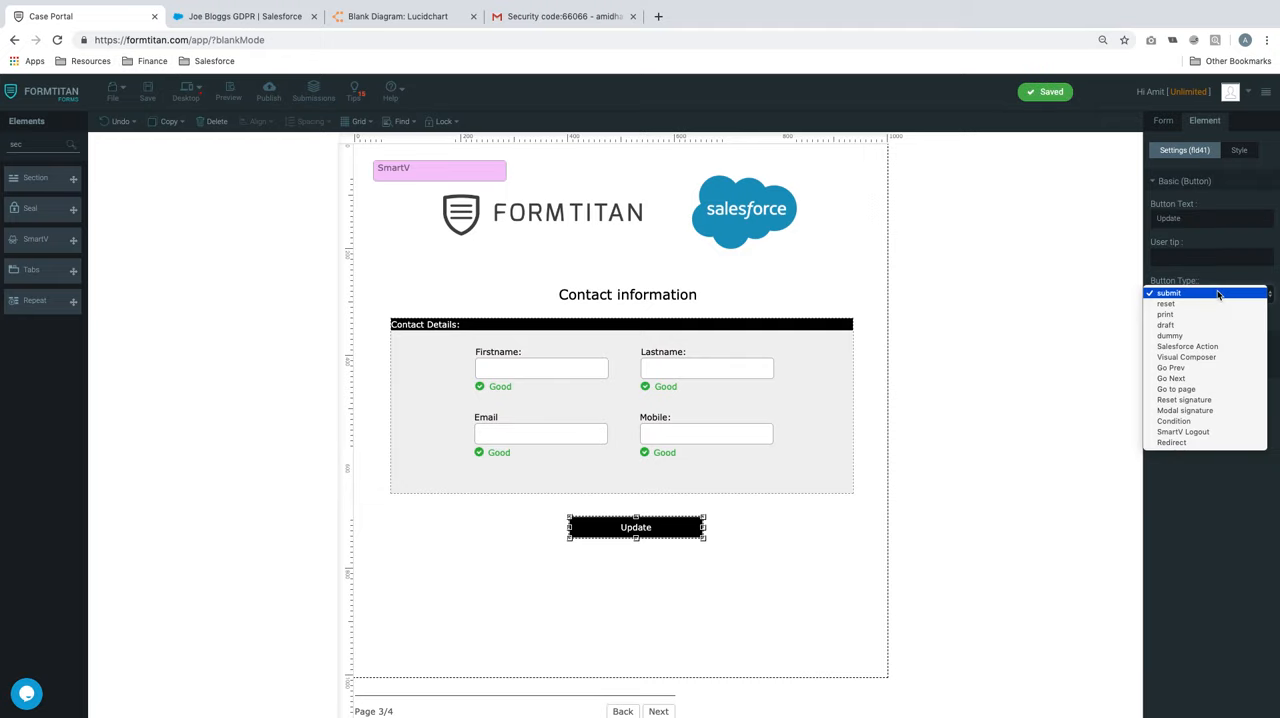
{"action": "left_click", "coordinate": [1209, 347]}
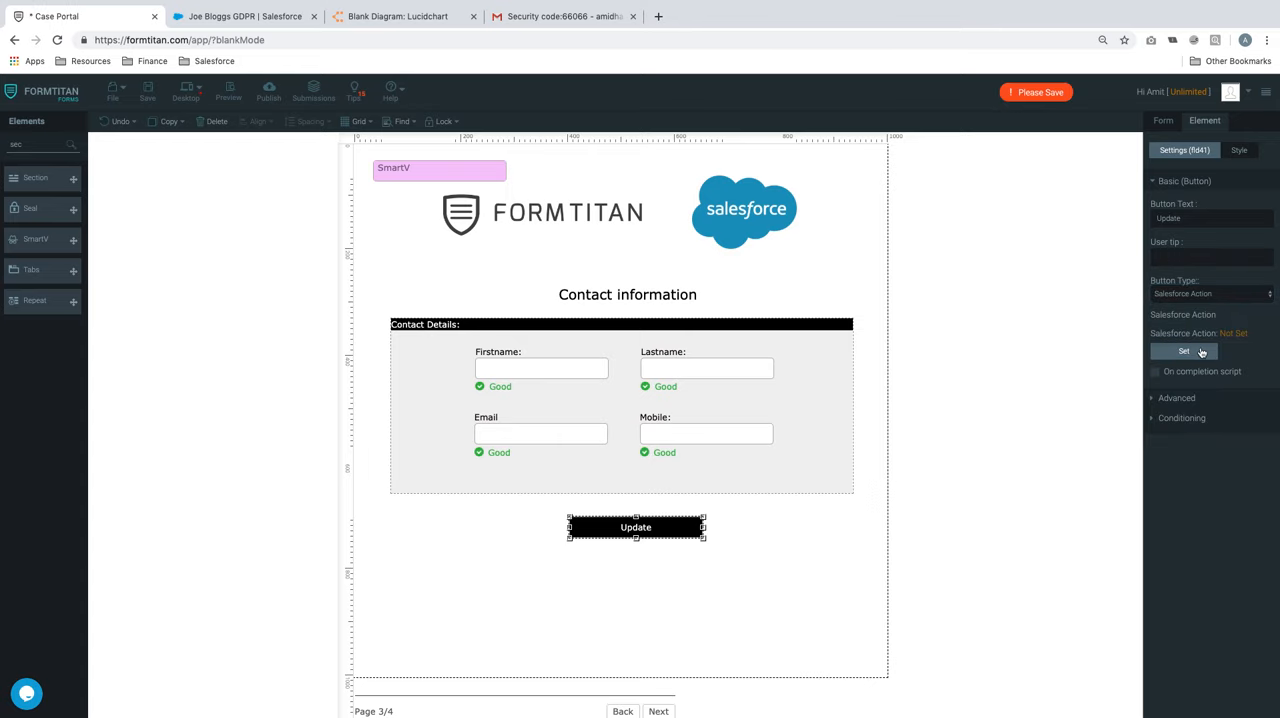
Add "Contact (update) - Update contact" as the Update button's Salesforce action, apply it, and save the form
{"action": "left_click", "coordinate": [1202, 352]}
{"action": "left_click", "coordinate": [590, 352]}
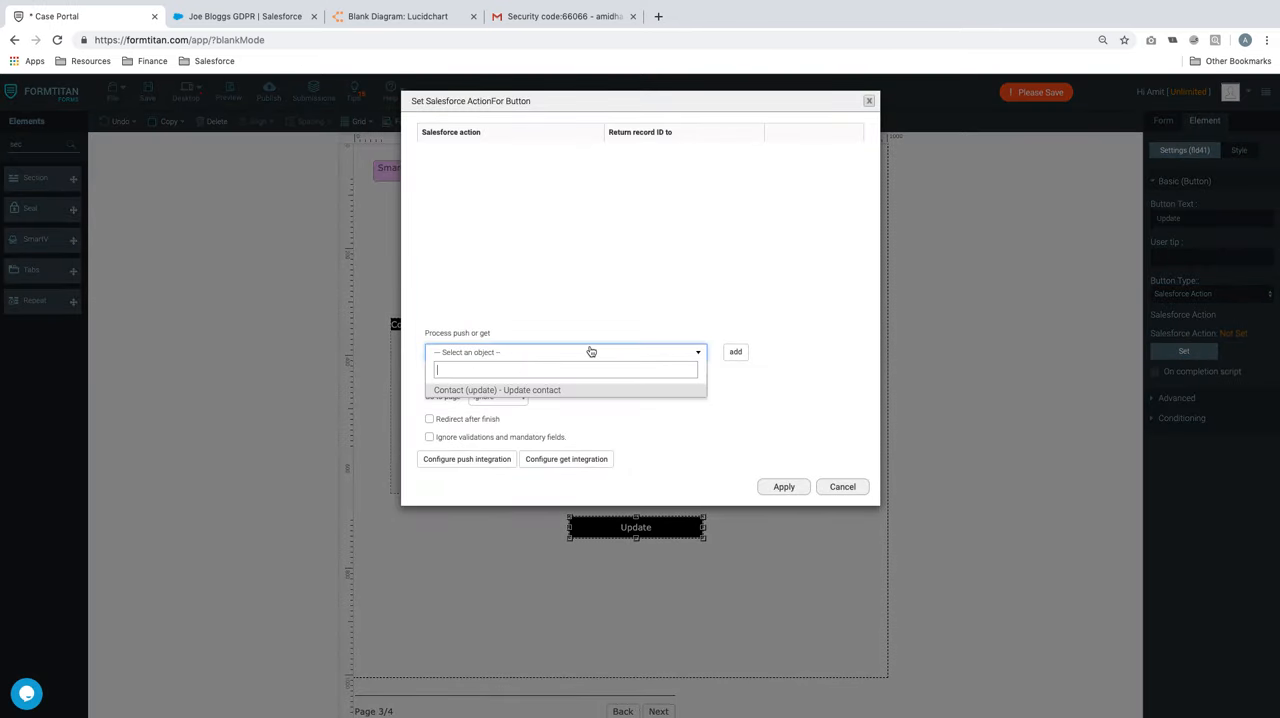
{"action": "left_click", "coordinate": [550, 390]}
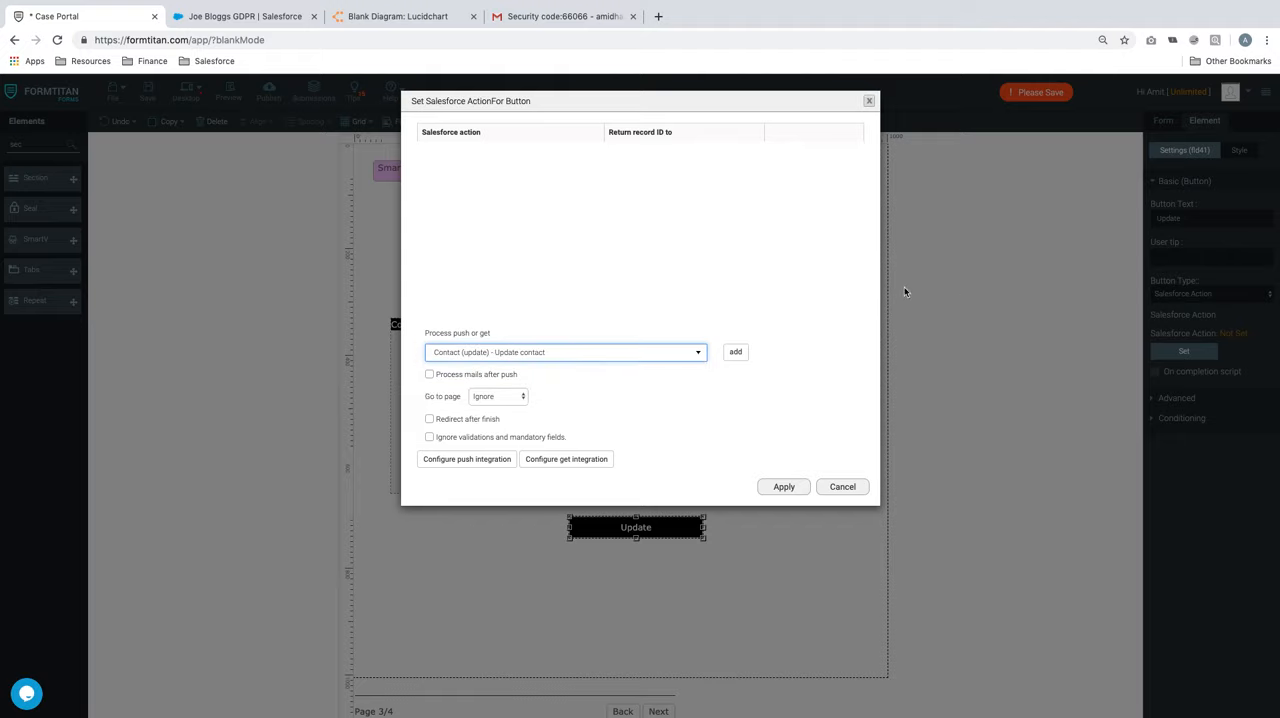
{"action": "left_click", "coordinate": [738, 353]}
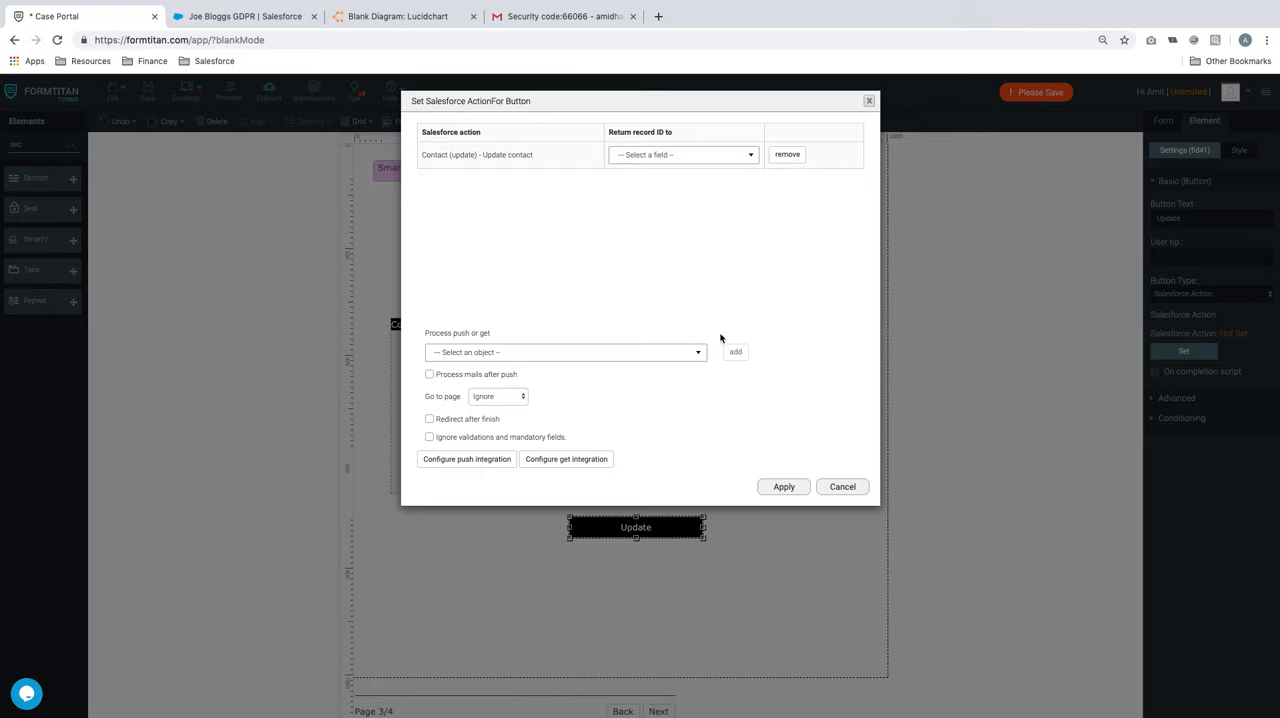
{"action": "left_click", "coordinate": [798, 489]}
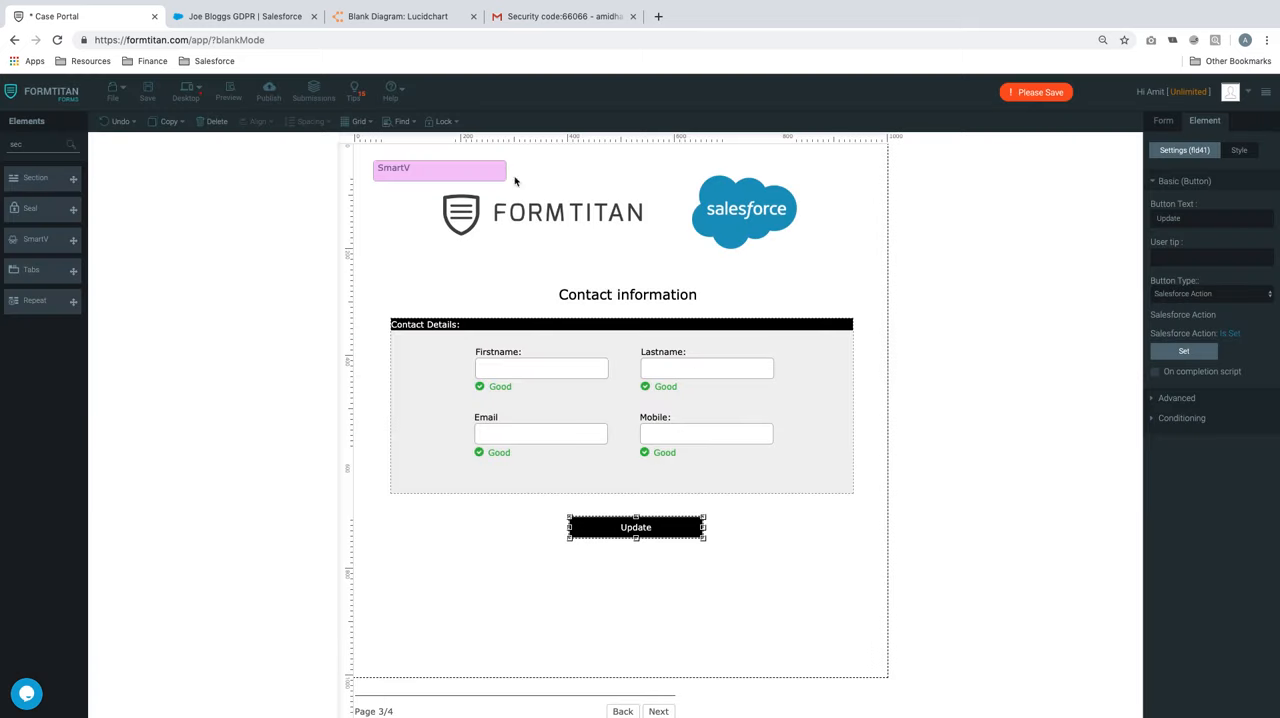
{"action": "left_click", "coordinate": [147, 97]}
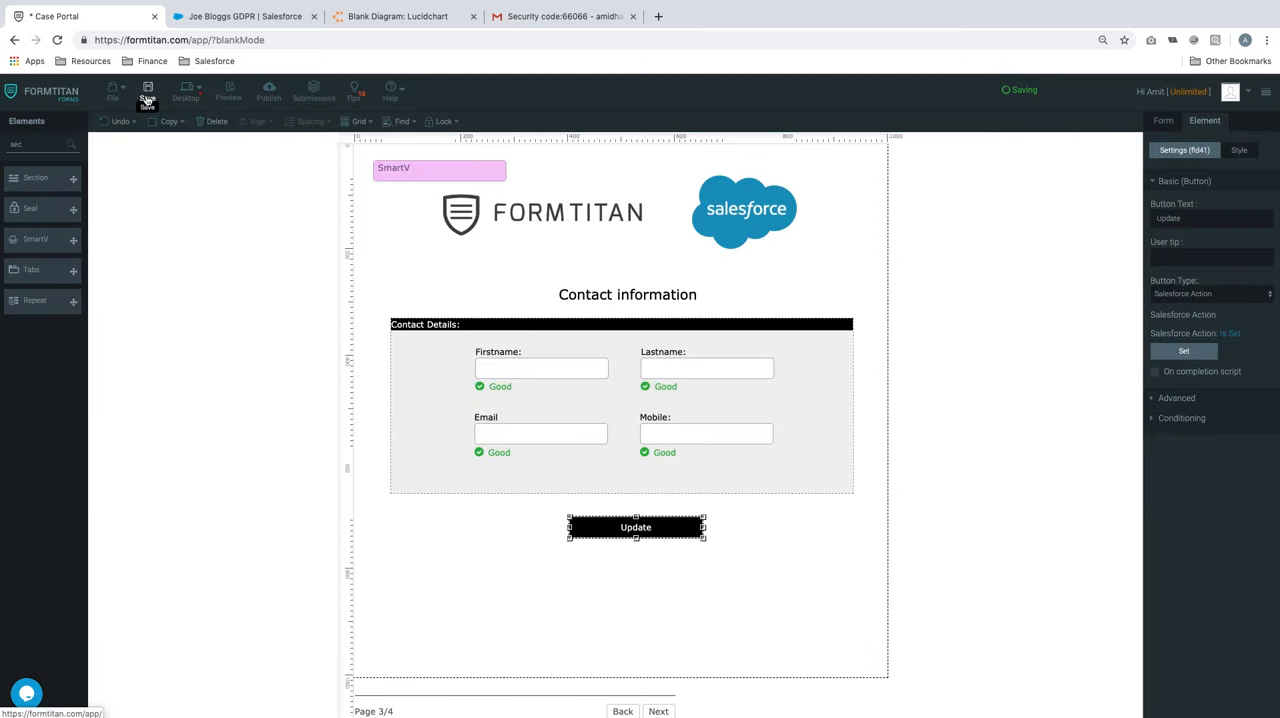
Preview the form, log in with the contact's email, and advance to the Contact information page
{"action": "left_click", "coordinate": [229, 97]}
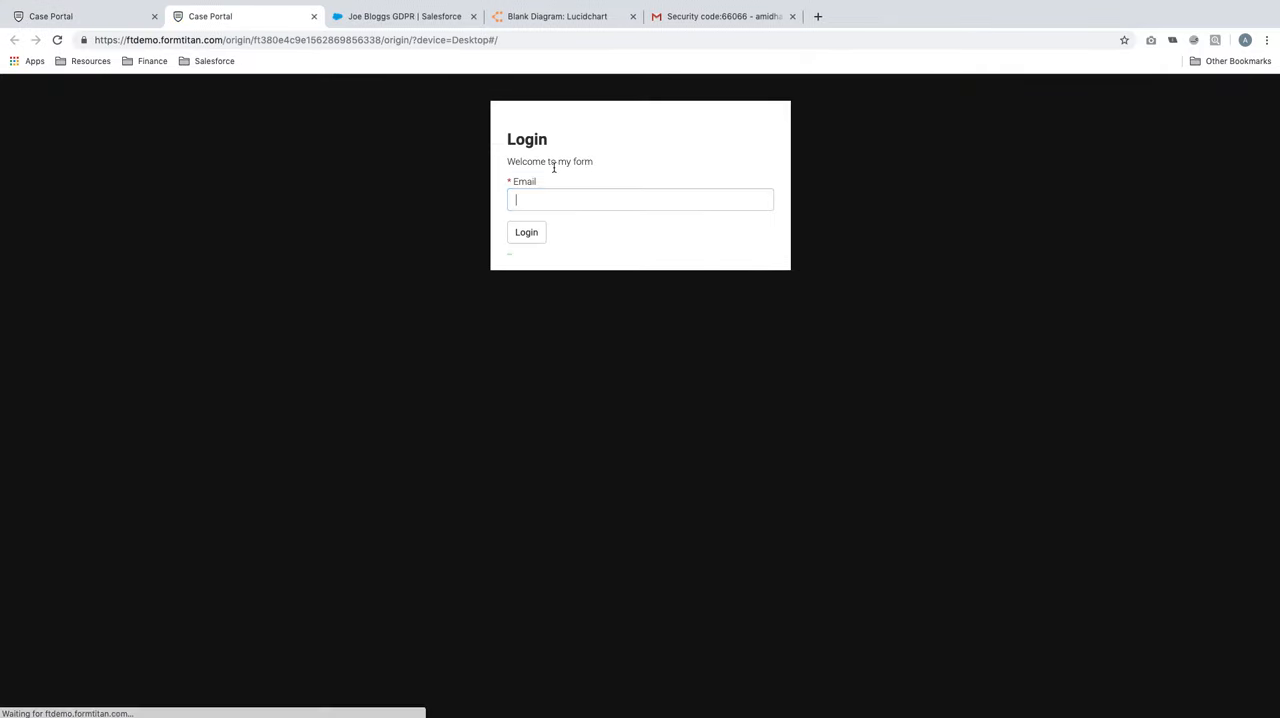
{"action": "left_click", "coordinate": [591, 199]}
{"action": "left_click", "coordinate": [584, 238]}
{"action": "left_click", "coordinate": [538, 234]}
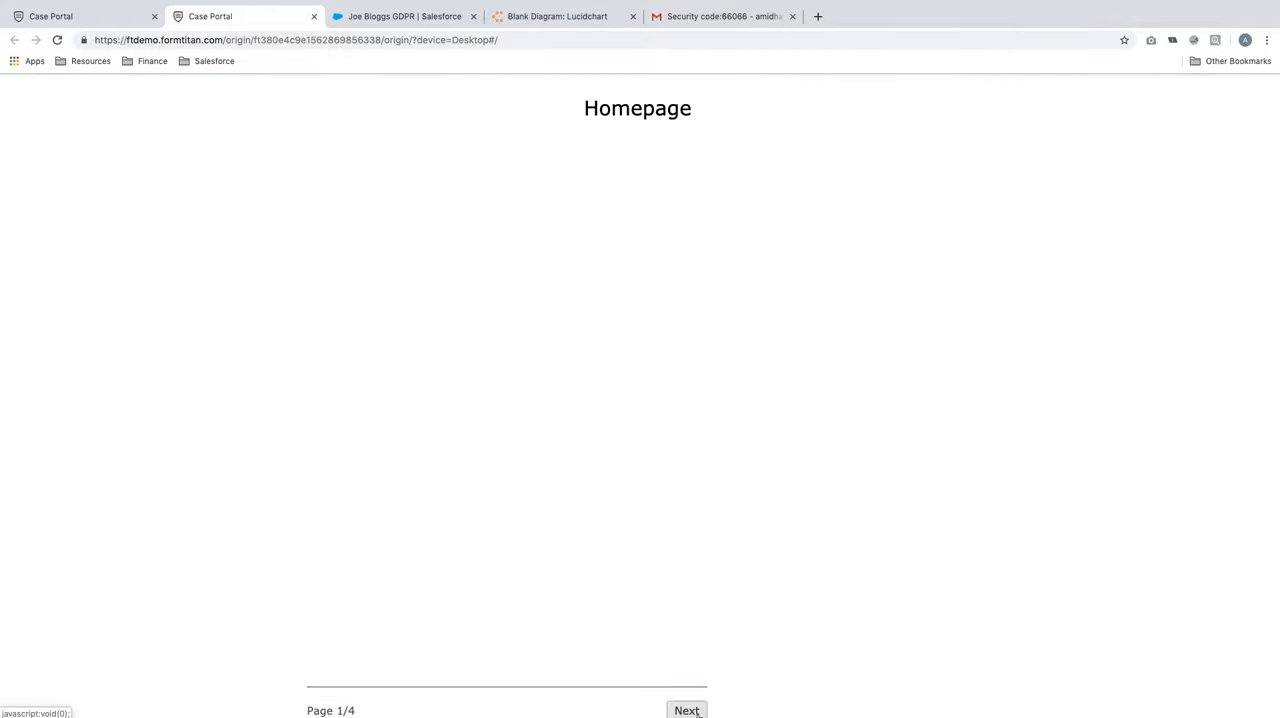
{"action": "left_click", "coordinate": [686, 710]}
{"action": "left_click", "coordinate": [688, 710]}
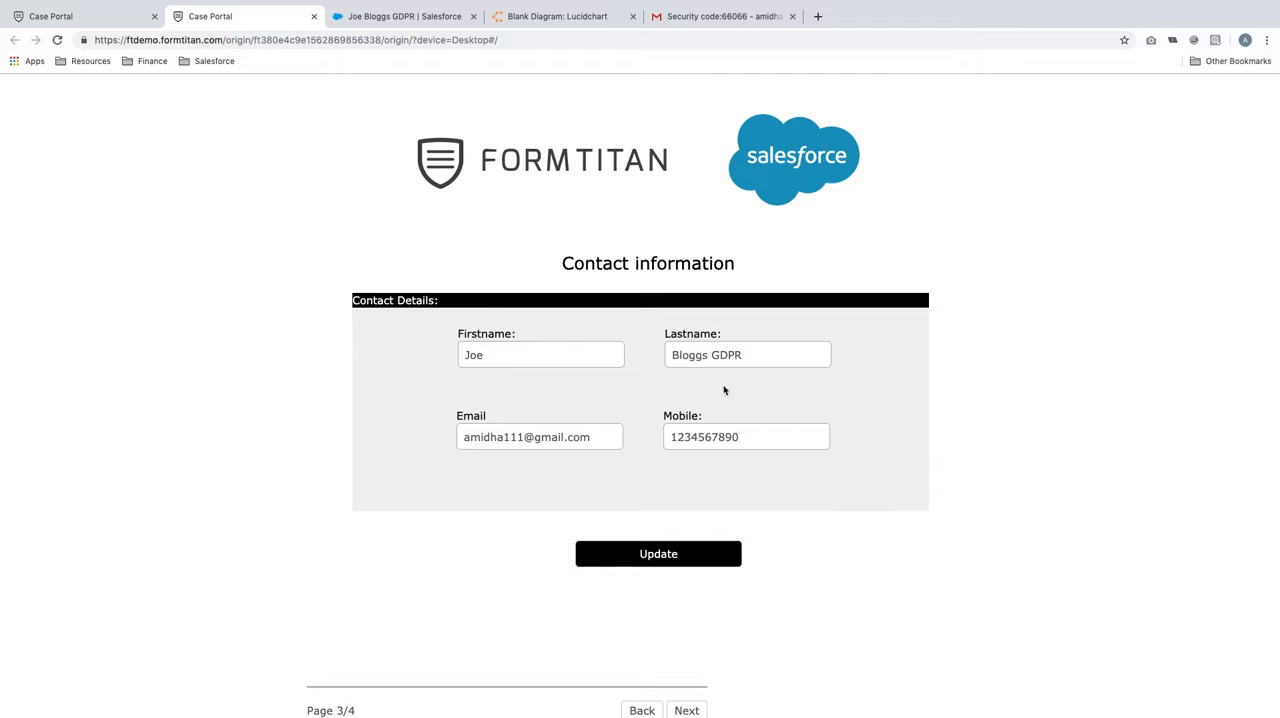
Enter a new mobile number and replace the ending of the contact's last name in the form preview
{"action": "left_click_drag", "start_coordinate": [736, 437], "coordinate": [577, 425]}
{"action": "type", "text": "098765432"}
{"action": "left_click", "coordinate": [795, 355]}
{"action": "key", "text": "BackSpace"}
{"action": "key", "text": "BackSpace"}
{"action": "key", "text": "BackSpace"}
{"action": "key", "text": "BackSpace"}
{"action": "key", "text": "BackSpace"}
{"action": "type", "text": "Portal"}
Check the contact's existing record in Salesforce, then submit the edited details with the preview's Update button
{"action": "left_click", "coordinate": [404, 17]}
{"action": "left_click", "coordinate": [249, 283]}
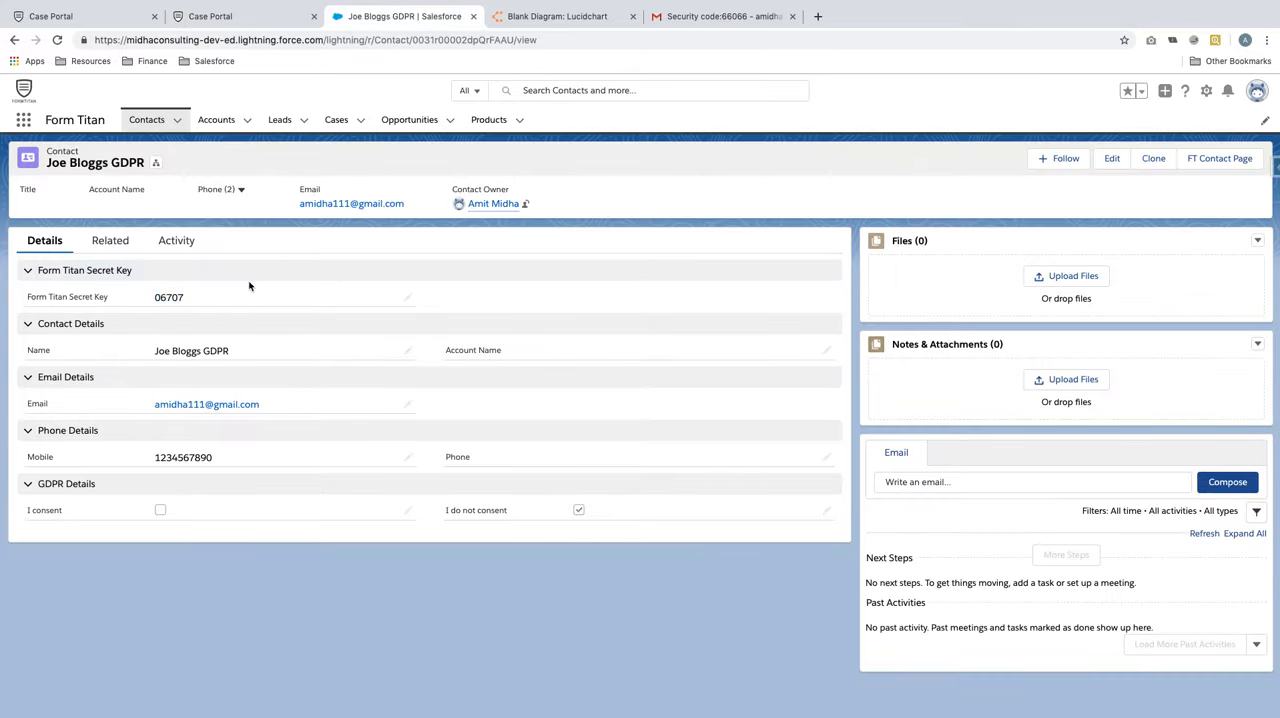
{"action": "left_click", "coordinate": [262, 10]}
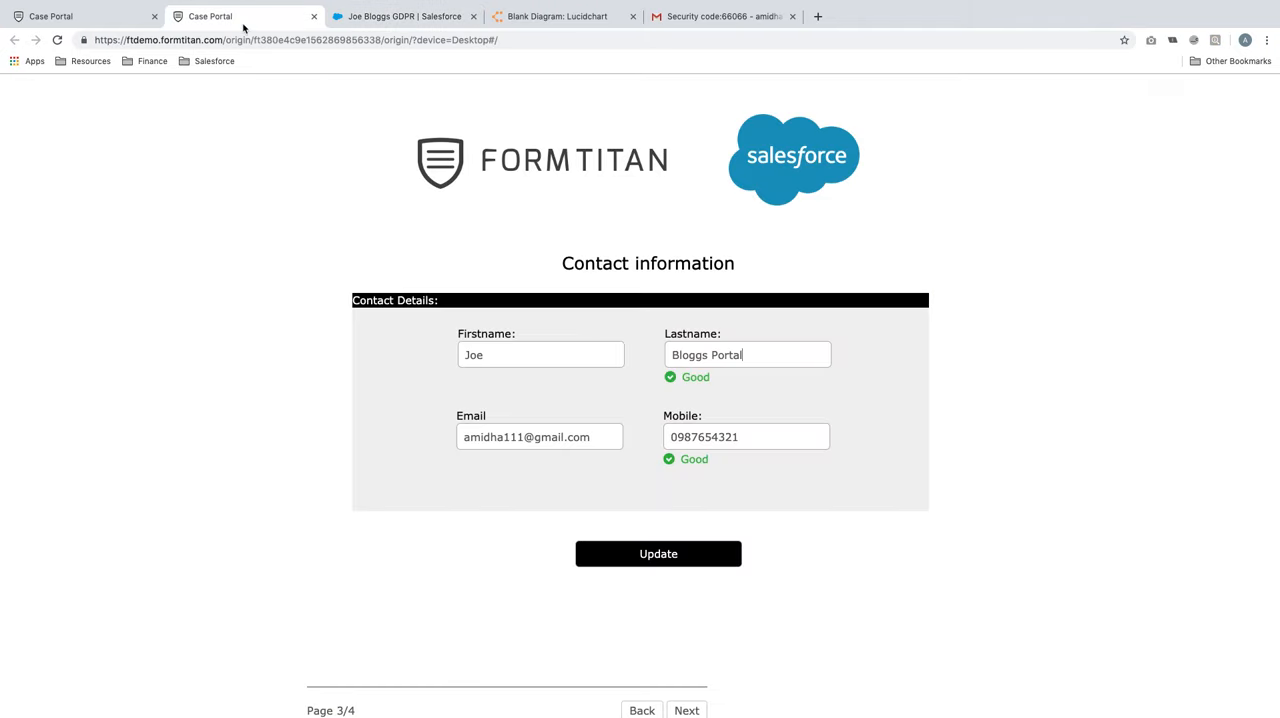
{"action": "left_click", "coordinate": [649, 558]}
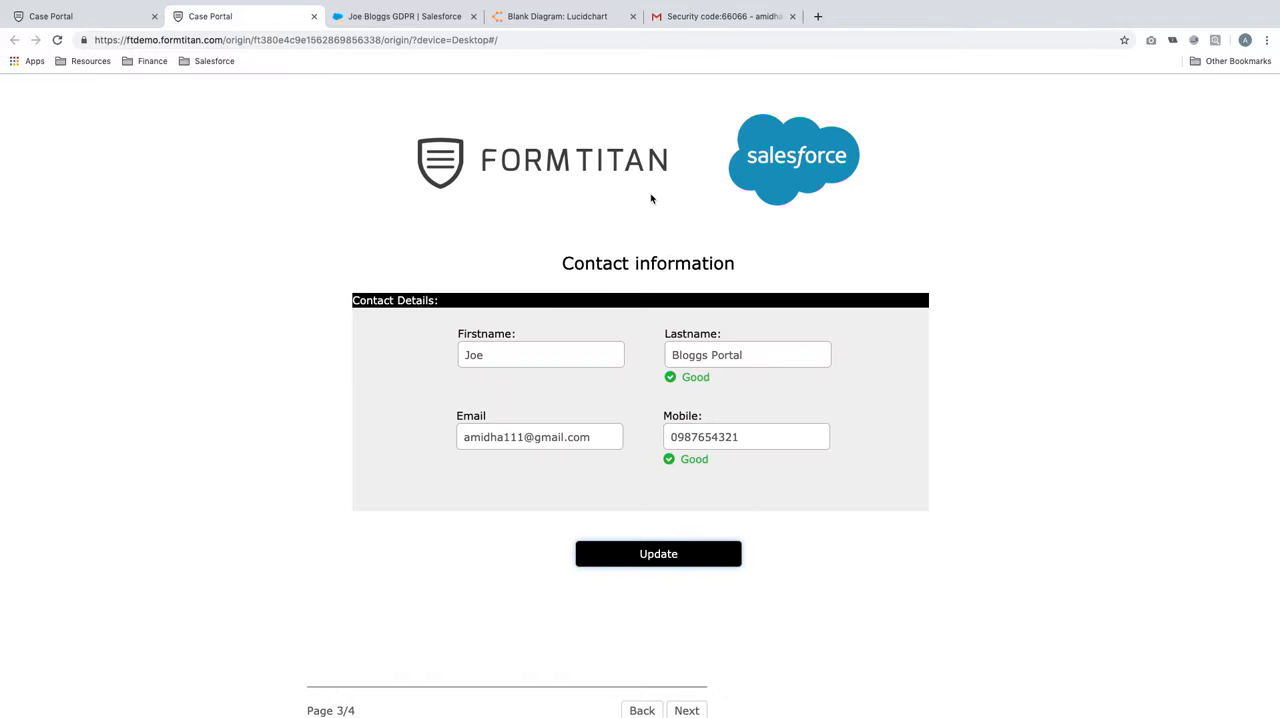
Inspect the Lastname and Mobile values, then page back and forward in the preview to recheck them
{"action": "left_click_drag", "start_coordinate": [755, 352], "coordinate": [667, 354]}
{"action": "left_click_drag", "start_coordinate": [754, 434], "coordinate": [595, 440]}
{"action": "left_click", "coordinate": [645, 710]}
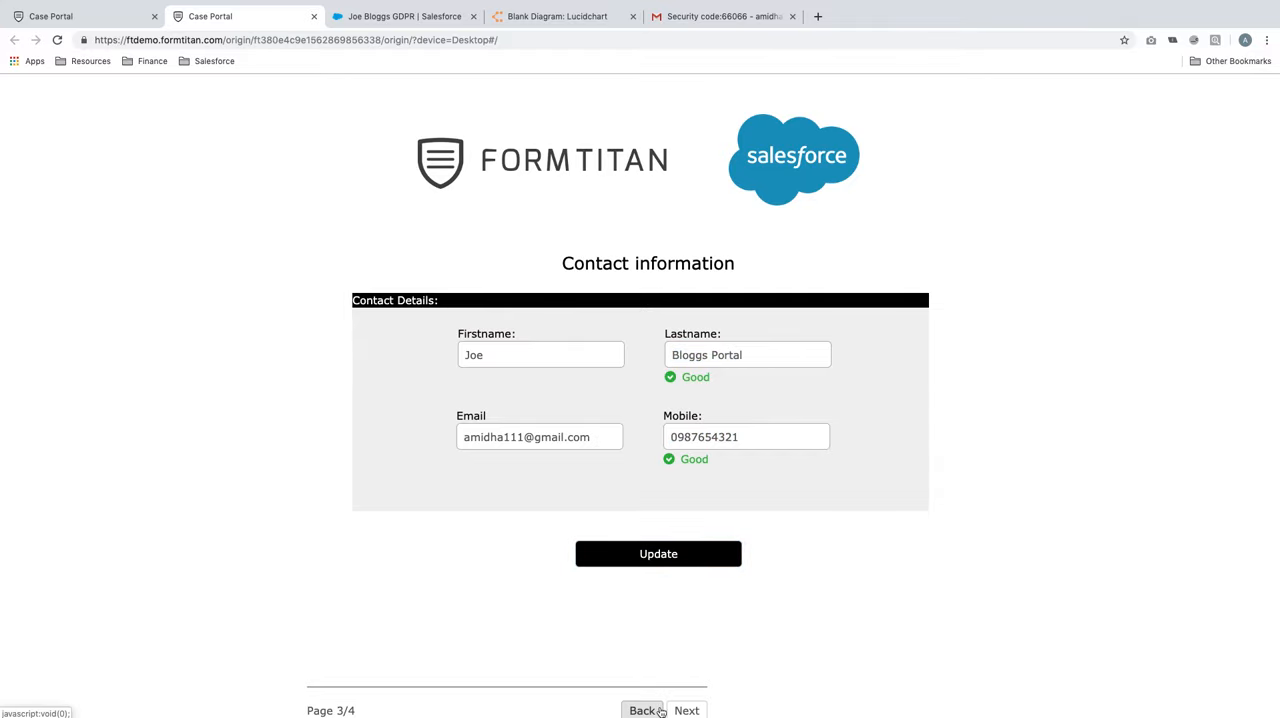
{"action": "left_click", "coordinate": [682, 710]}
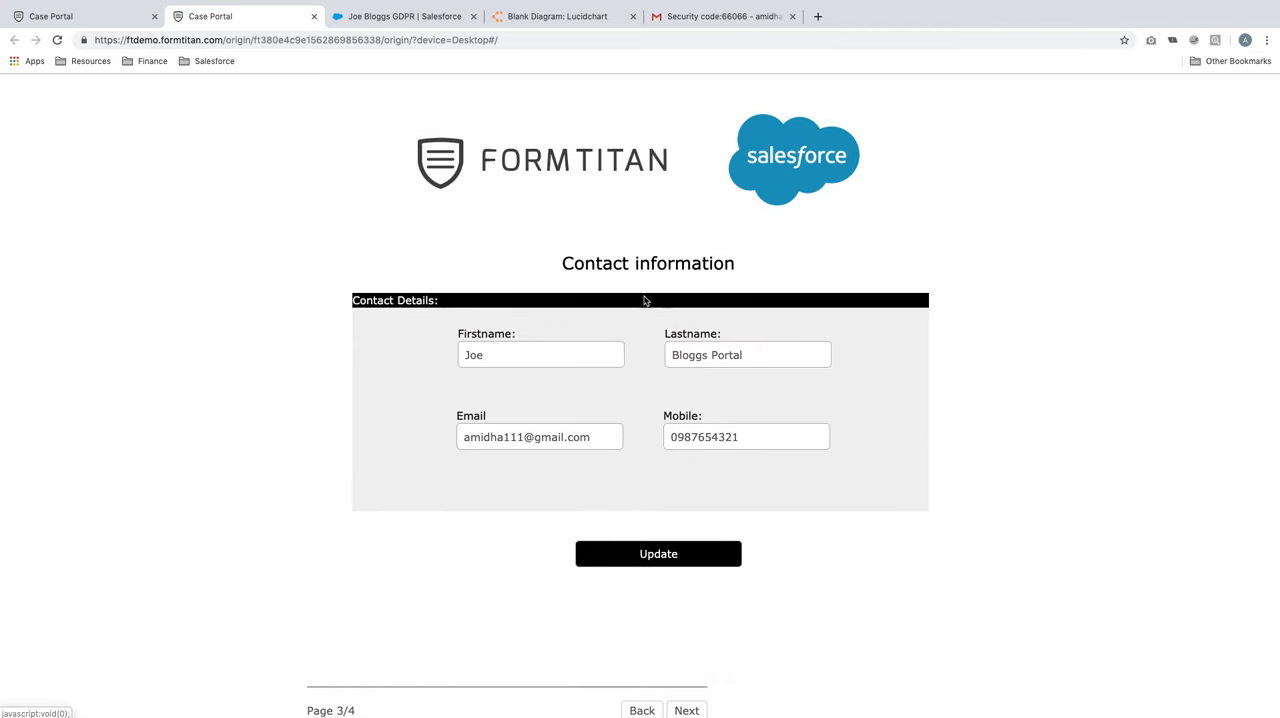
Switch to Salesforce and reload the contact record to check its name and mobile number
{"action": "left_click", "coordinate": [380, 16]}
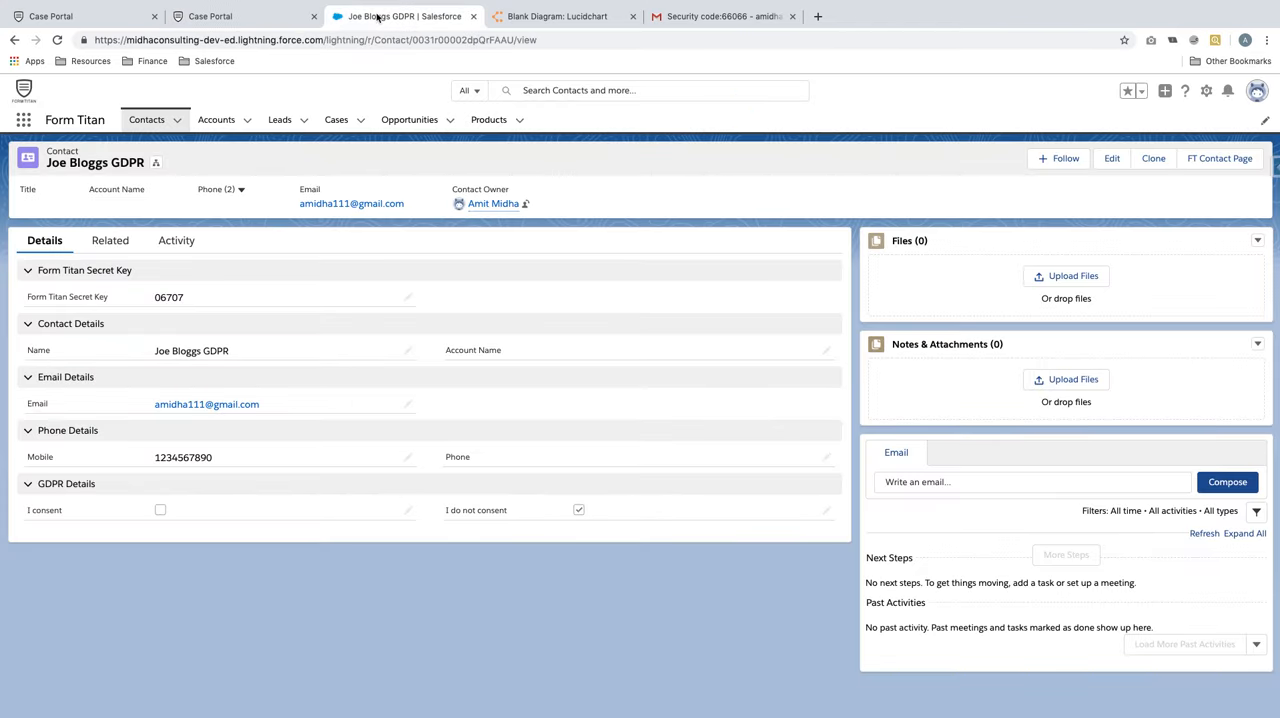
{"action": "left_click", "coordinate": [356, 41]}
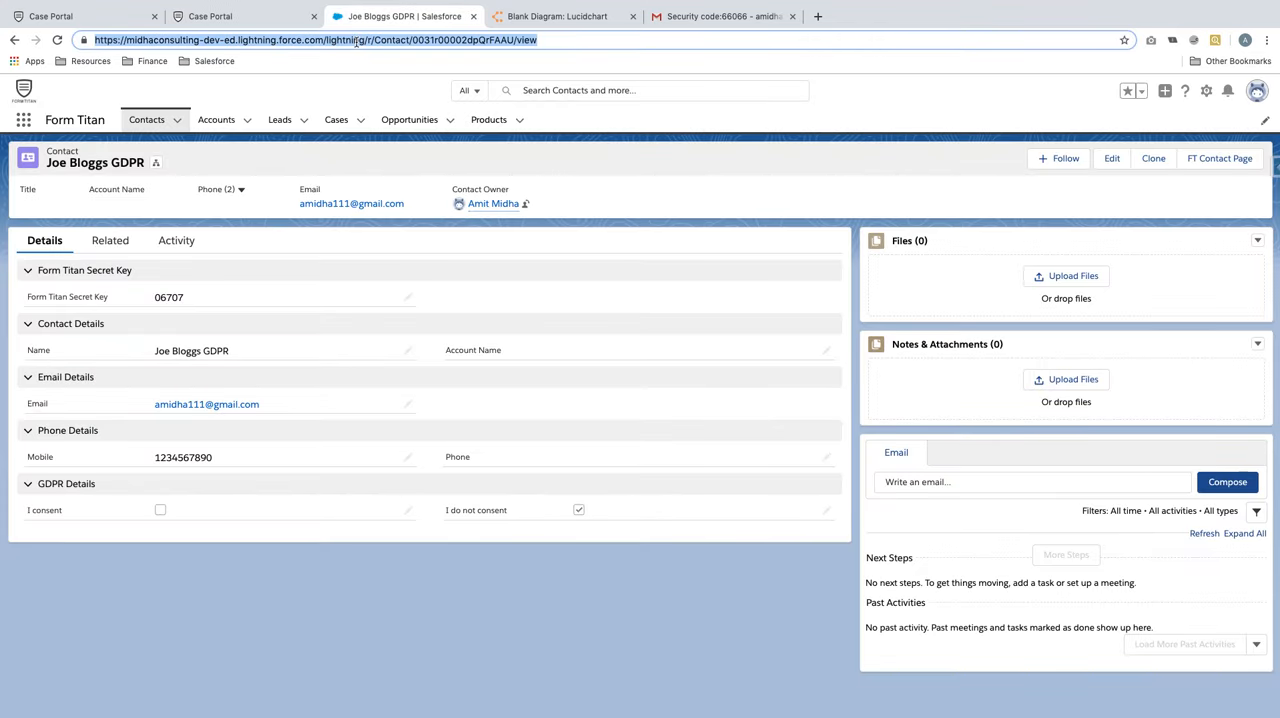
{"action": "key", "text": "Return"}
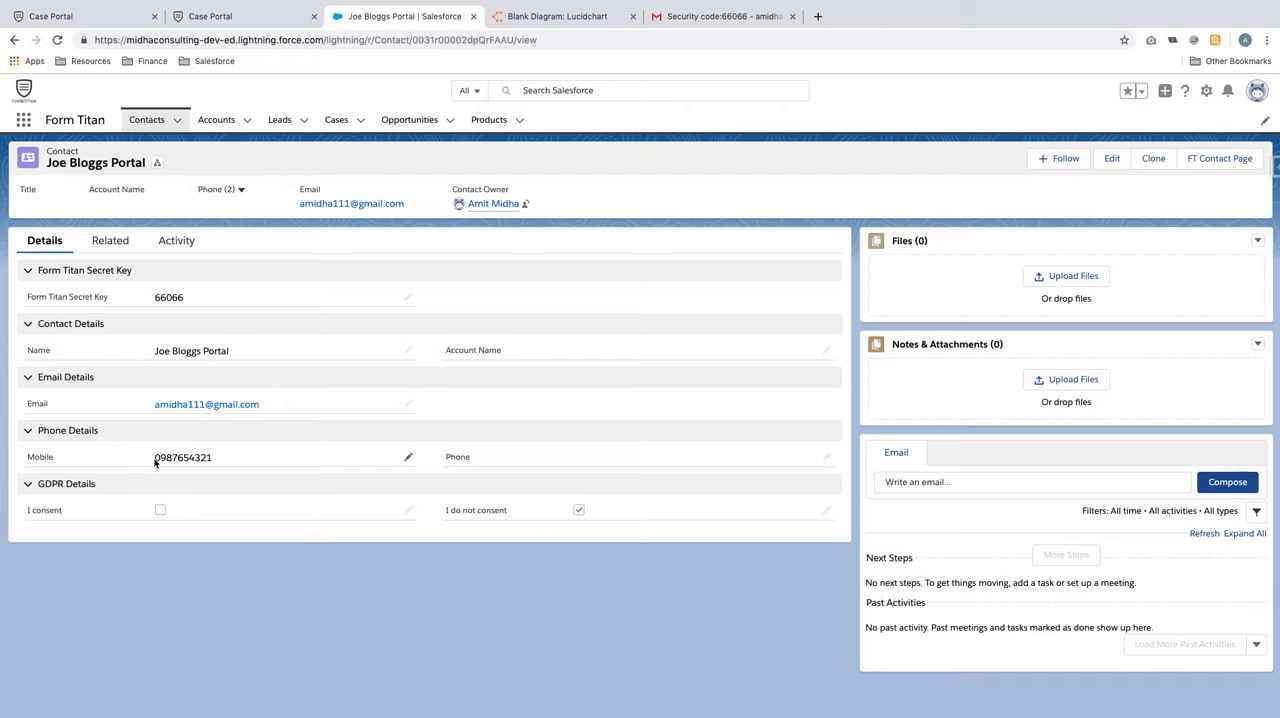
Review the Step 4 page of the Lucidchart diagram against the Salesforce contact and return to the form preview
{"action": "left_click", "coordinate": [268, 16]}
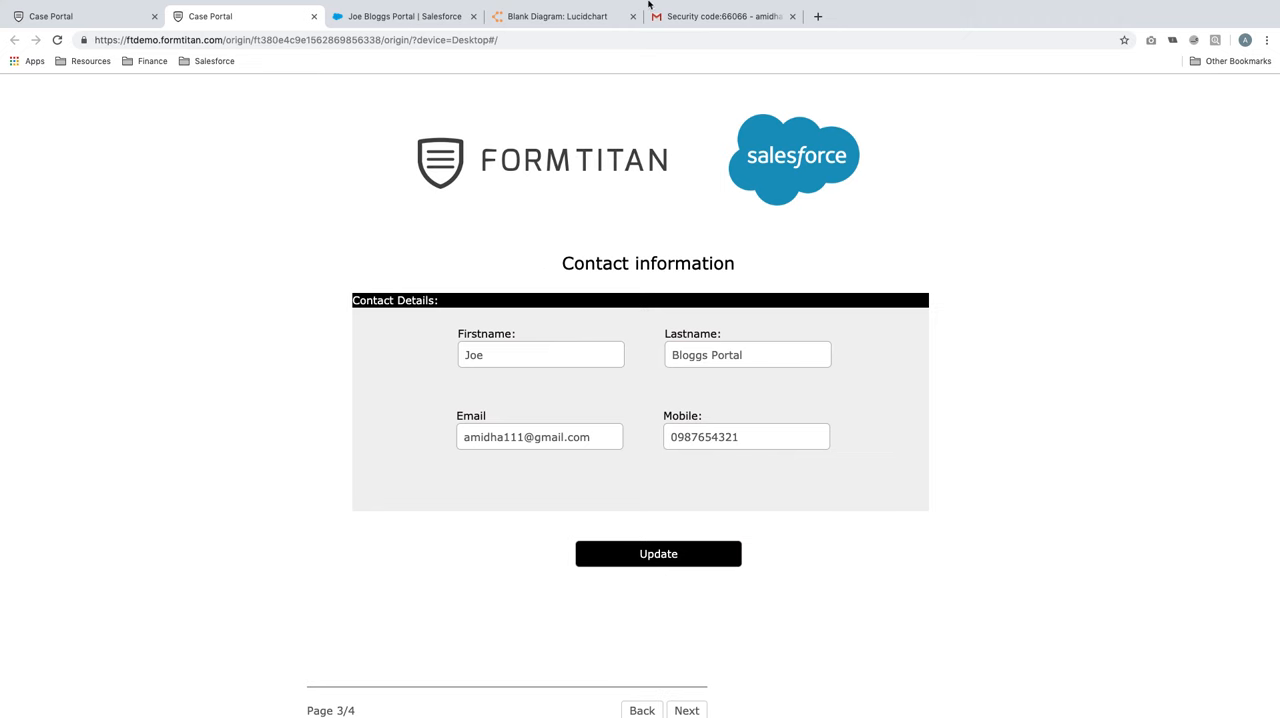
{"action": "left_click", "coordinate": [593, 17]}
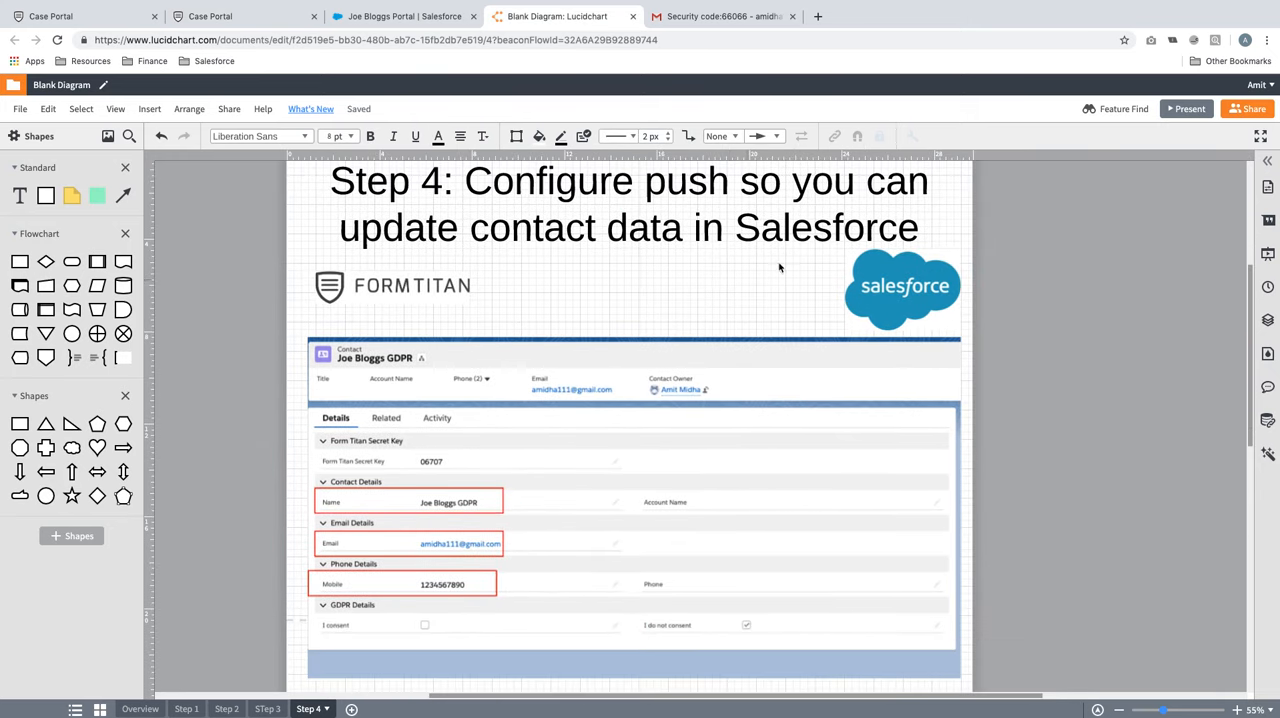
{"action": "left_click", "coordinate": [578, 478]}
{"action": "left_click", "coordinate": [420, 287]}
{"action": "left_click", "coordinate": [405, 17]}
{"action": "left_click", "coordinate": [252, 16]}
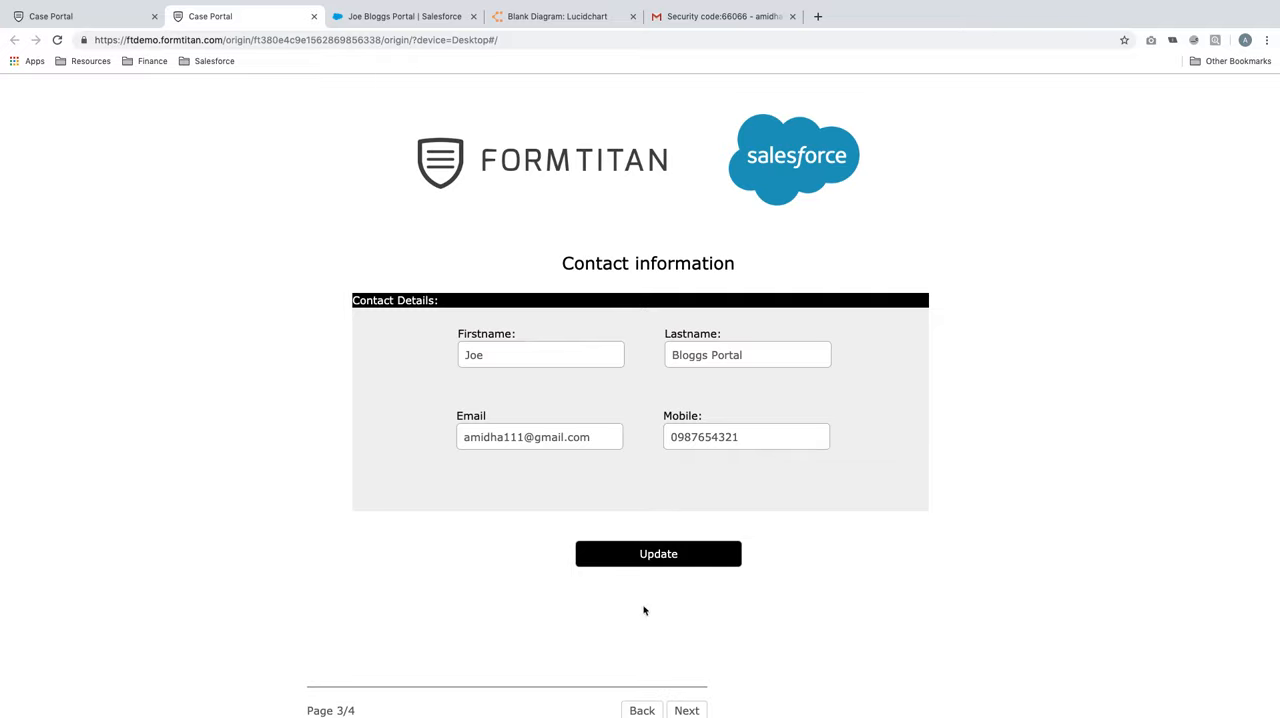
Page back to the preview's Homepage and forward again to the Contact information page
{"action": "left_click", "coordinate": [641, 711]}
{"action": "left_click", "coordinate": [641, 711]}
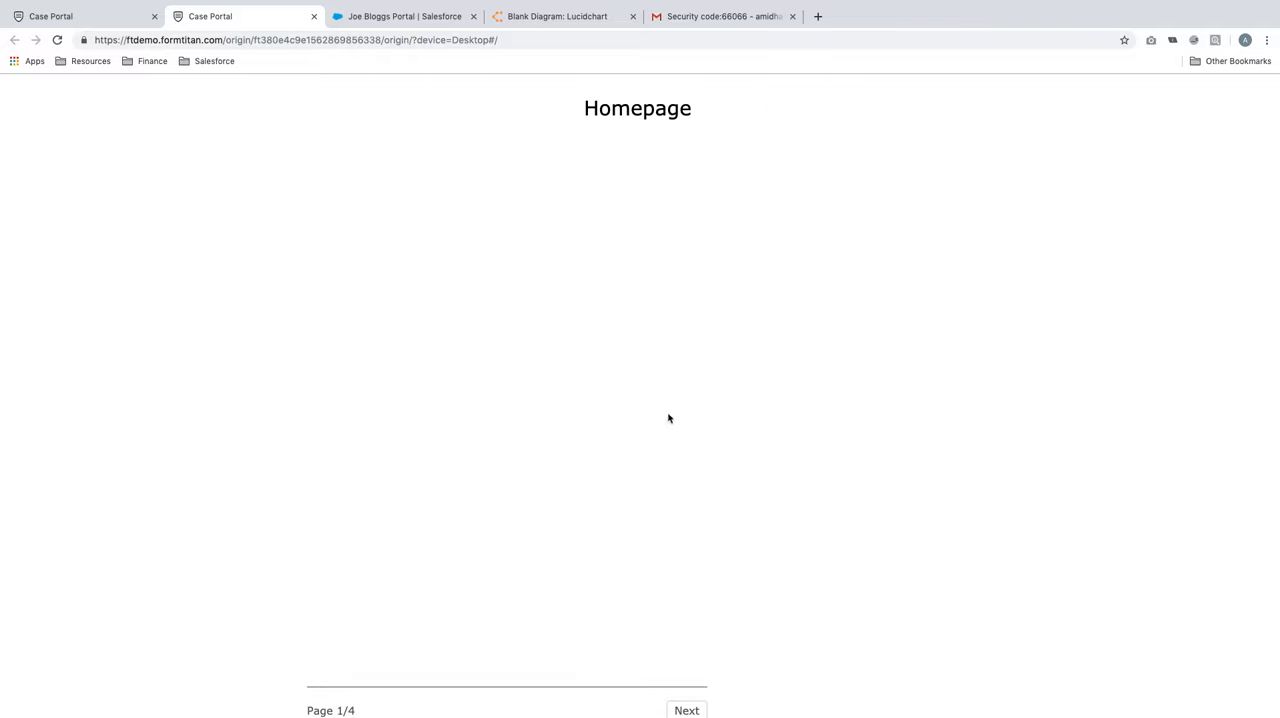
{"action": "left_click", "coordinate": [687, 710]}
{"action": "left_click", "coordinate": [690, 710]}
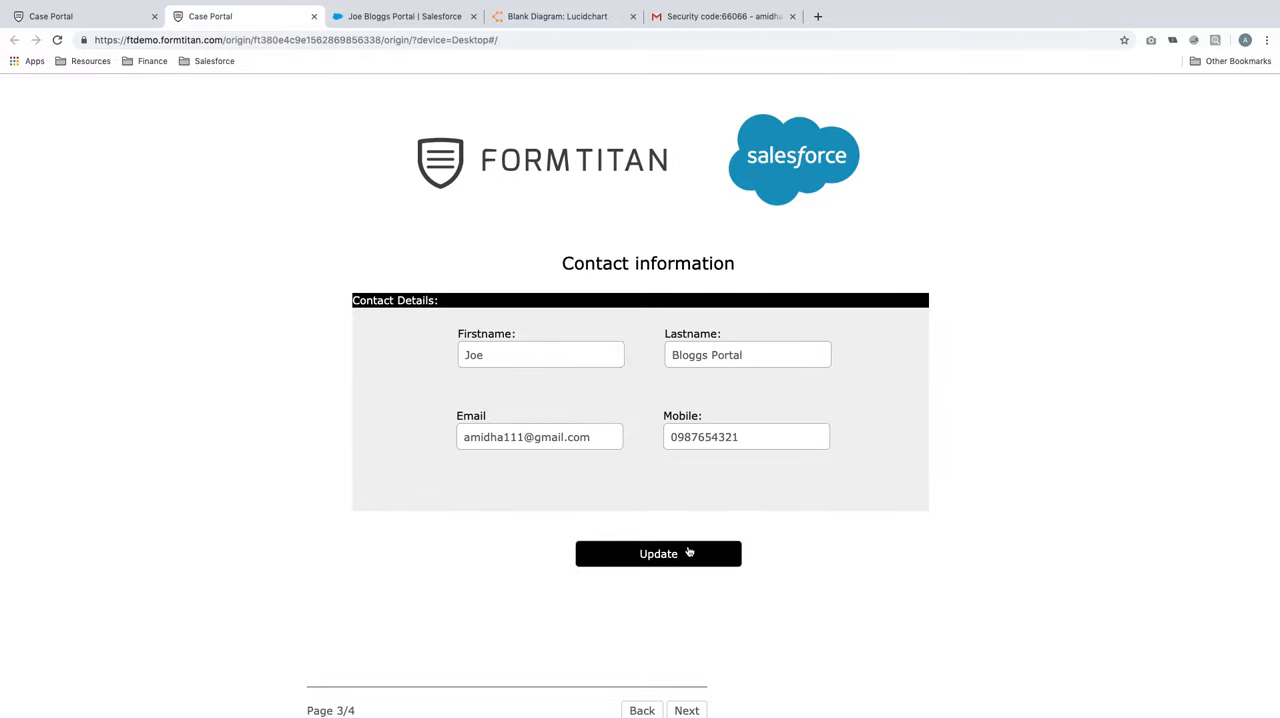
Reopen the Update button's Salesforce action in the form builder, view the Go to page options, and cancel
{"action": "left_click", "coordinate": [54, 19]}
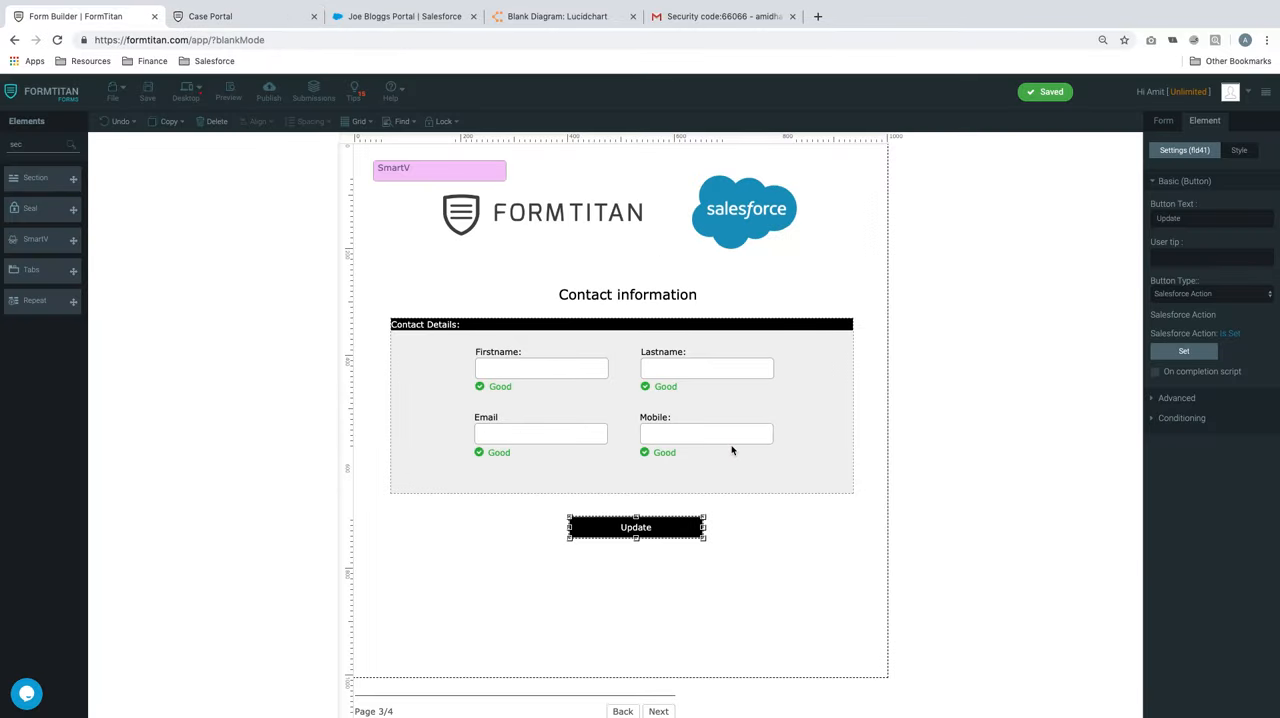
{"action": "left_click", "coordinate": [1210, 358]}
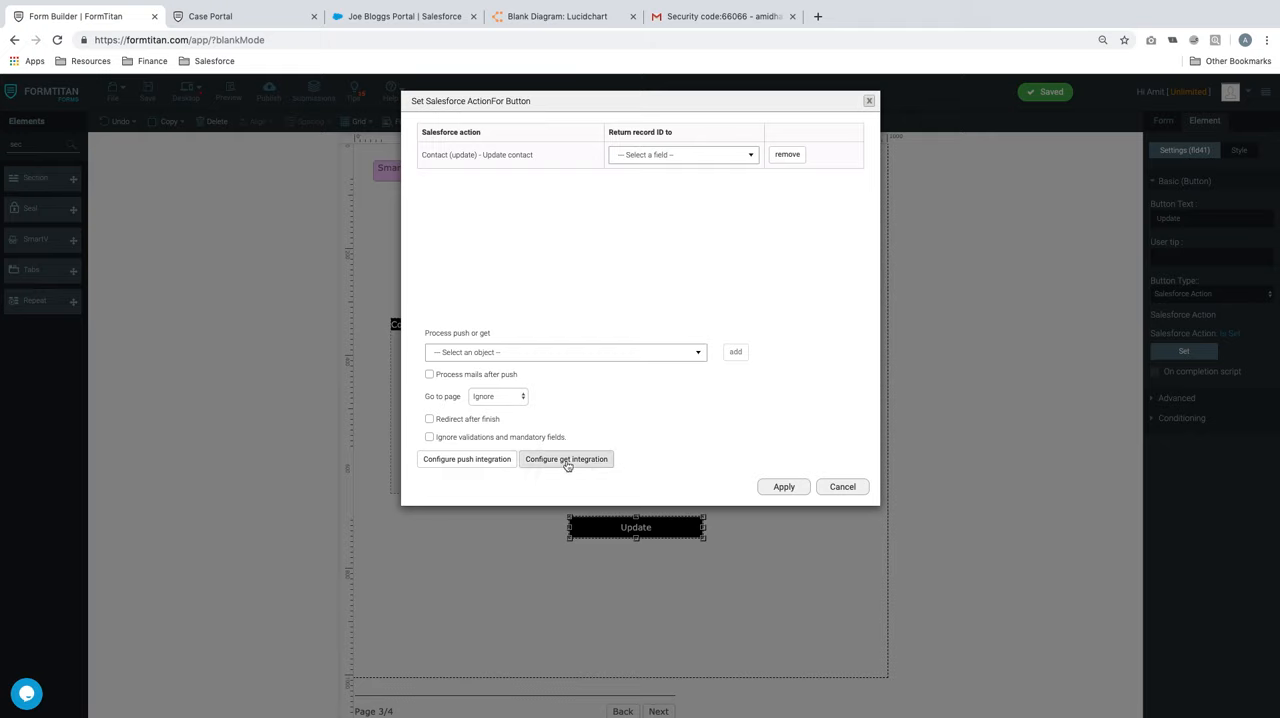
{"action": "left_click", "coordinate": [505, 397]}
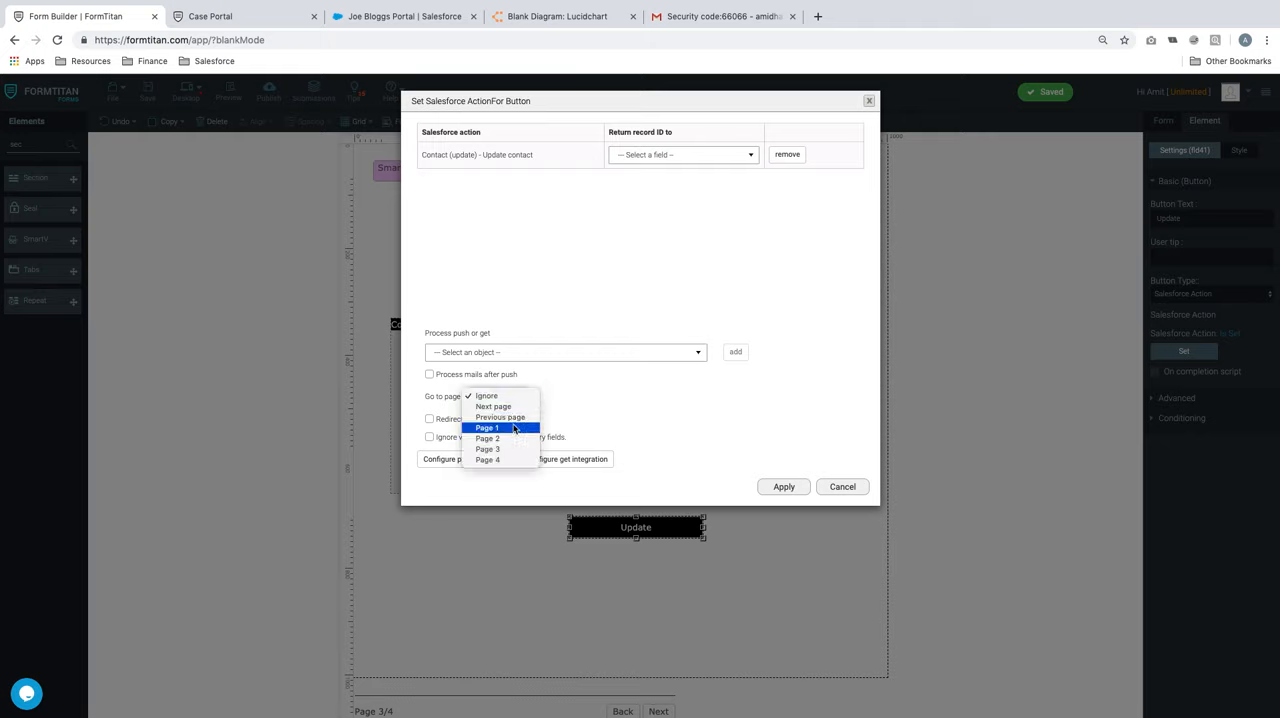
{"action": "left_click", "coordinate": [861, 488]}
{"action": "left_click", "coordinate": [847, 489]}
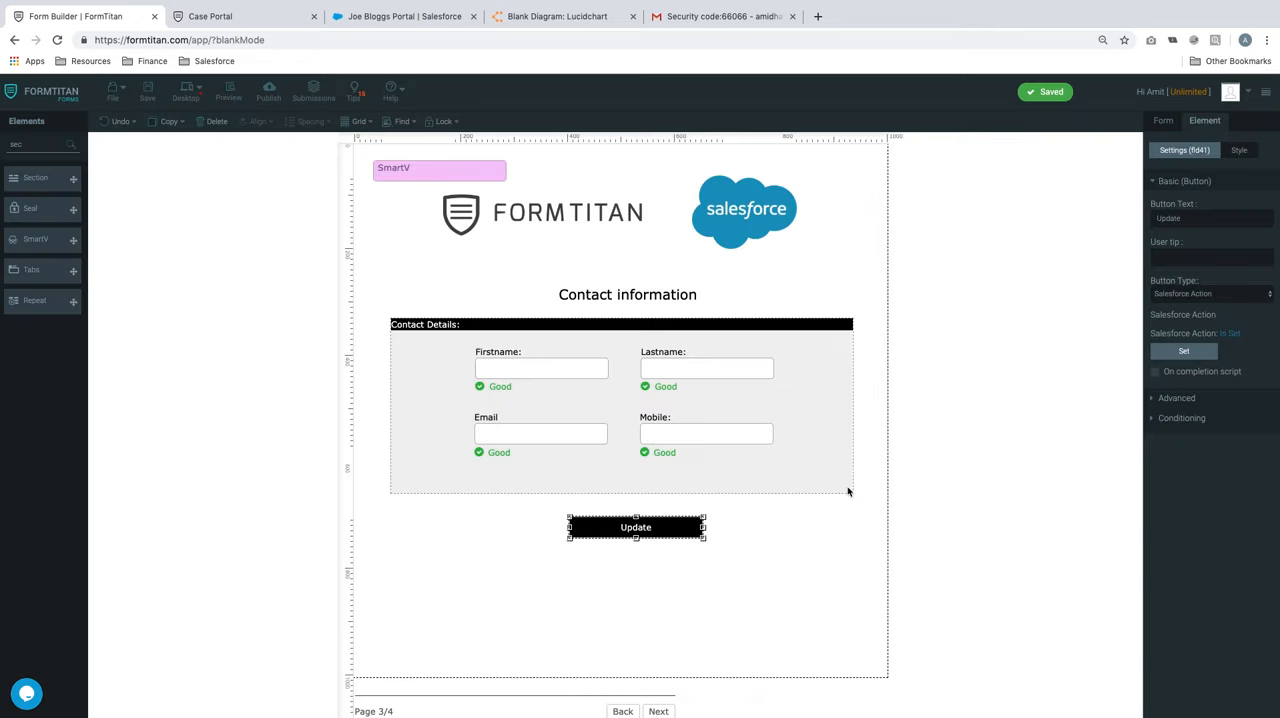